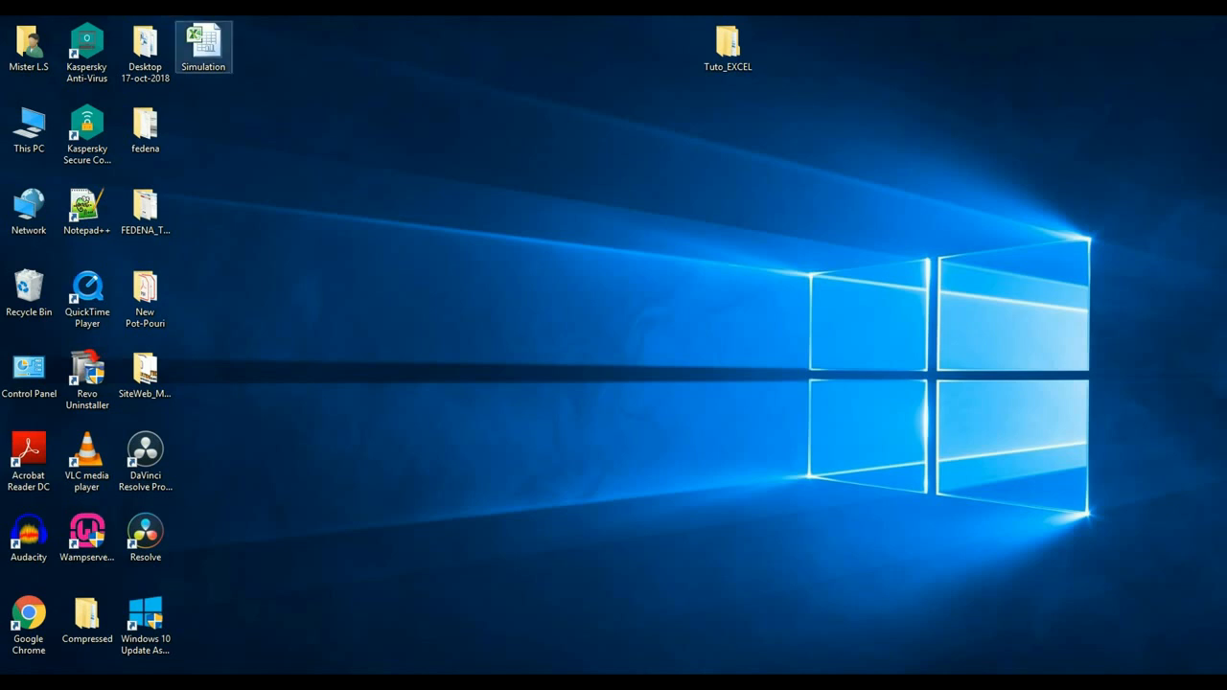
- Open the Simulation workbook from the desktop and select the first Mention cell, N5
double_click(203, 43)
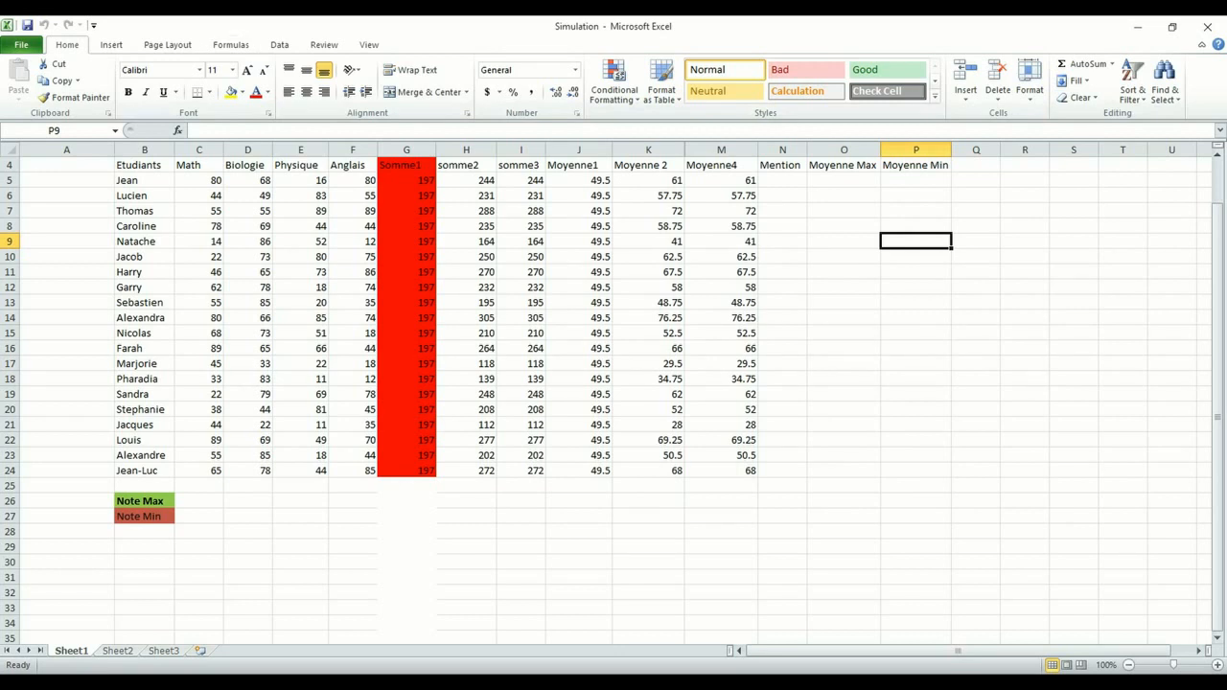
click(782, 180)
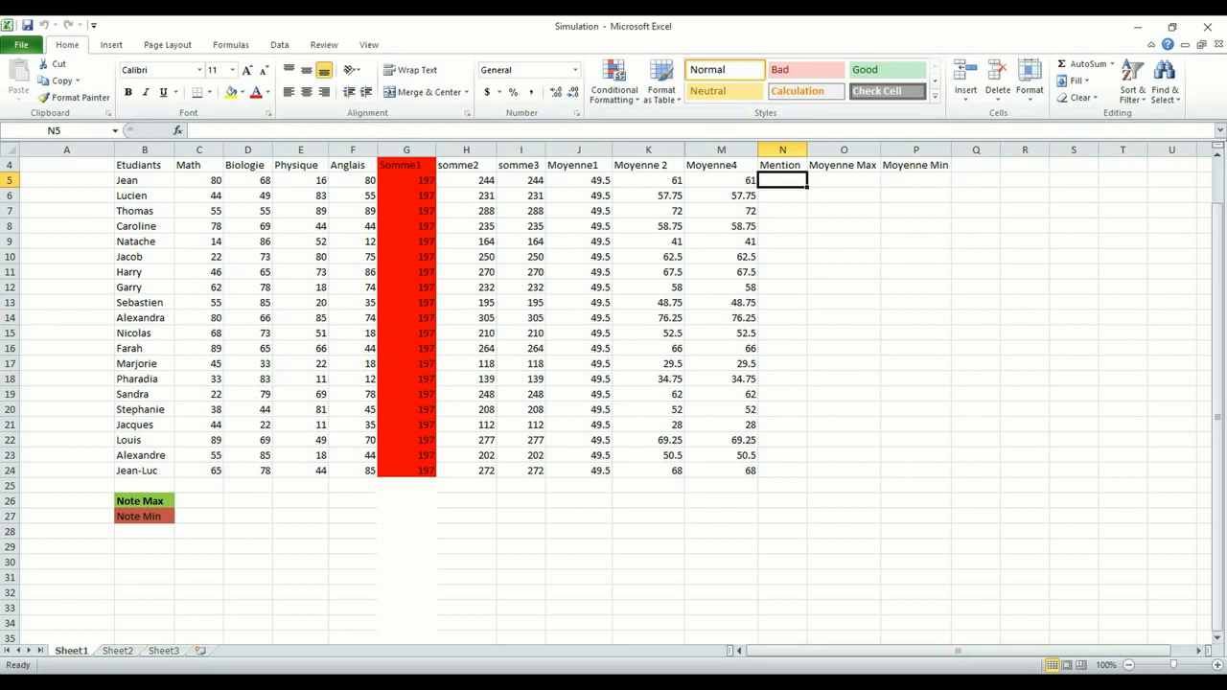
click(916, 288)
click(783, 181)
click(783, 226)
click(783, 180)
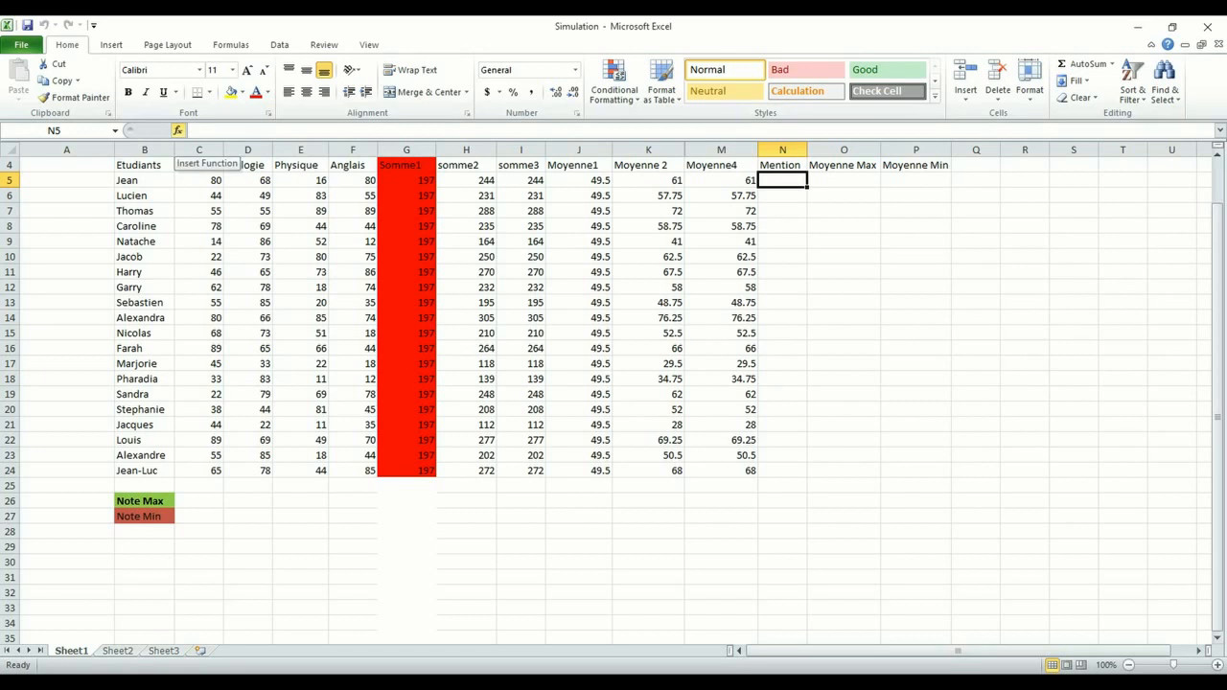
- Insert an IF function in N5, choosing it from the All function category, and move its arguments dialog clear of the averages
click(177, 129)
drag(988, 472, 988, 472)
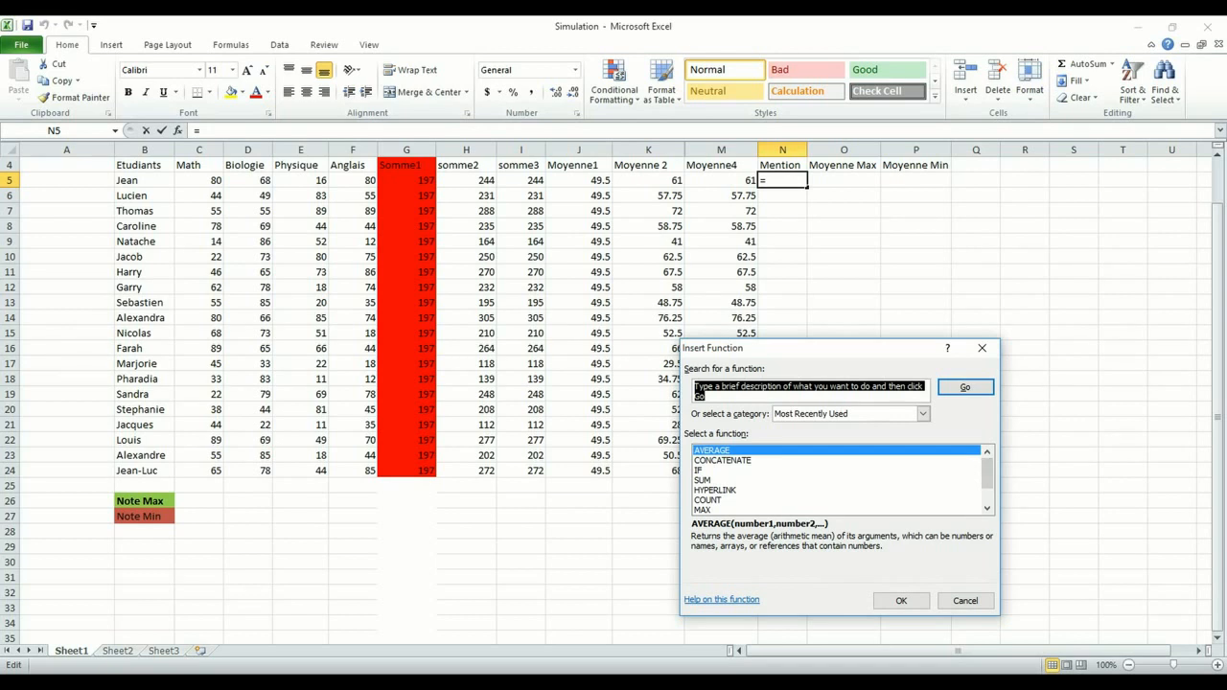
click(704, 481)
click(700, 471)
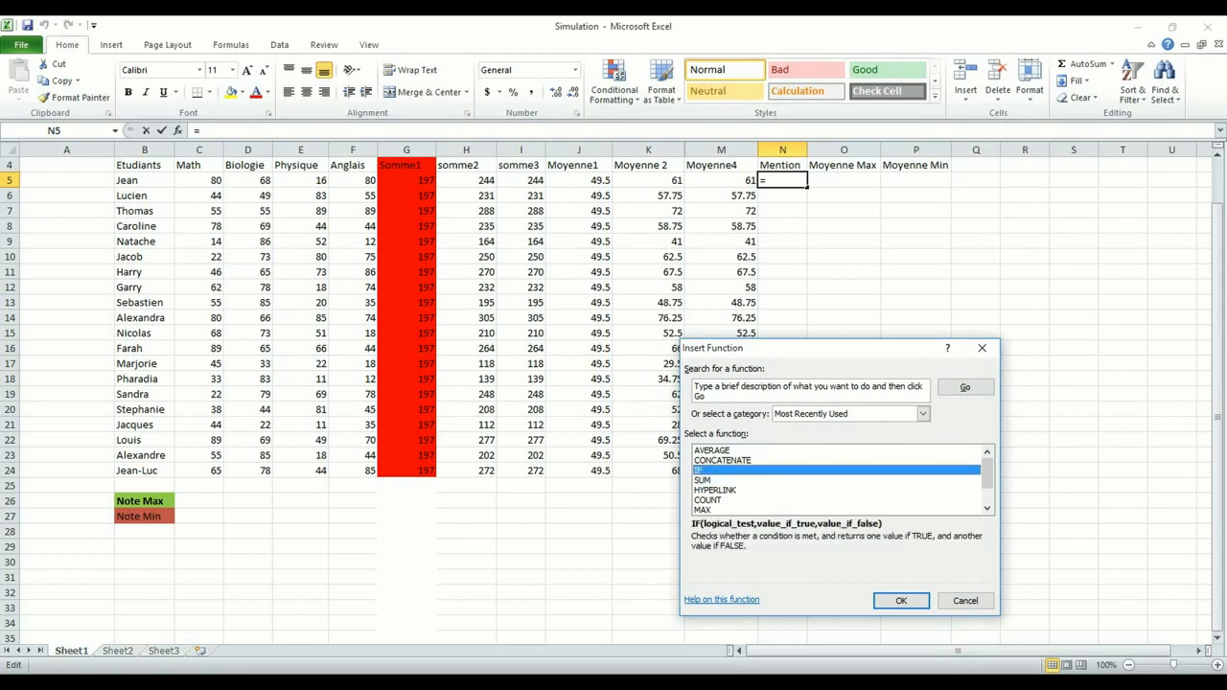
click(923, 413)
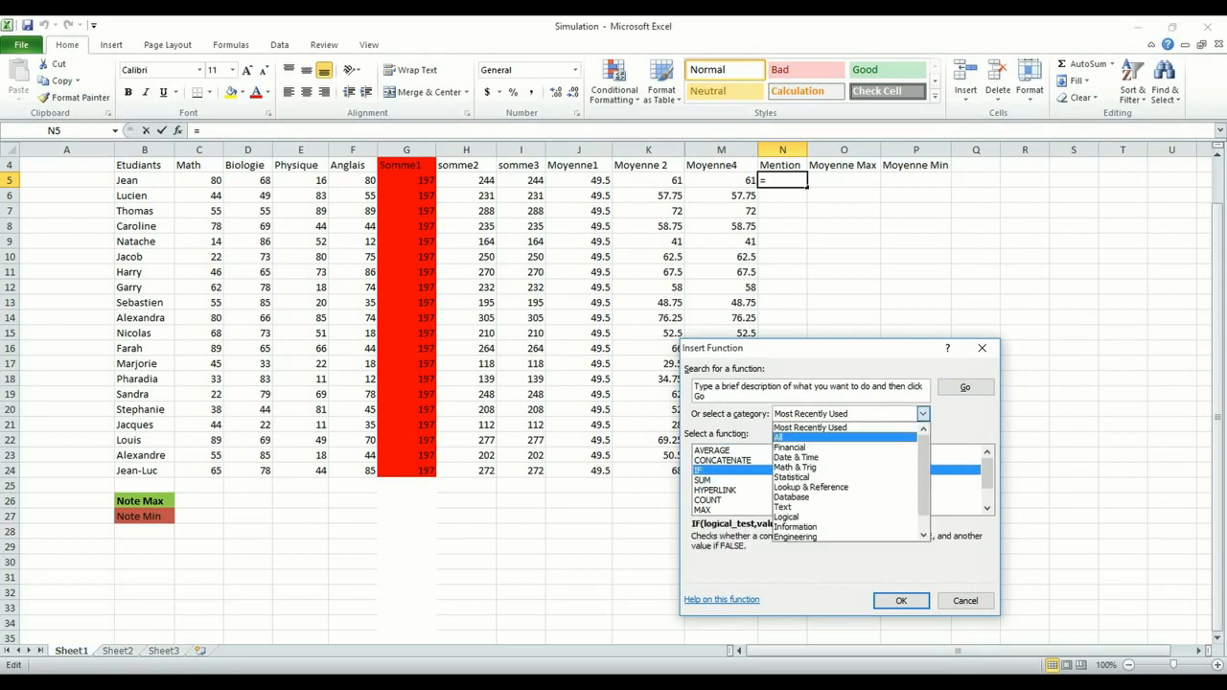
click(779, 437)
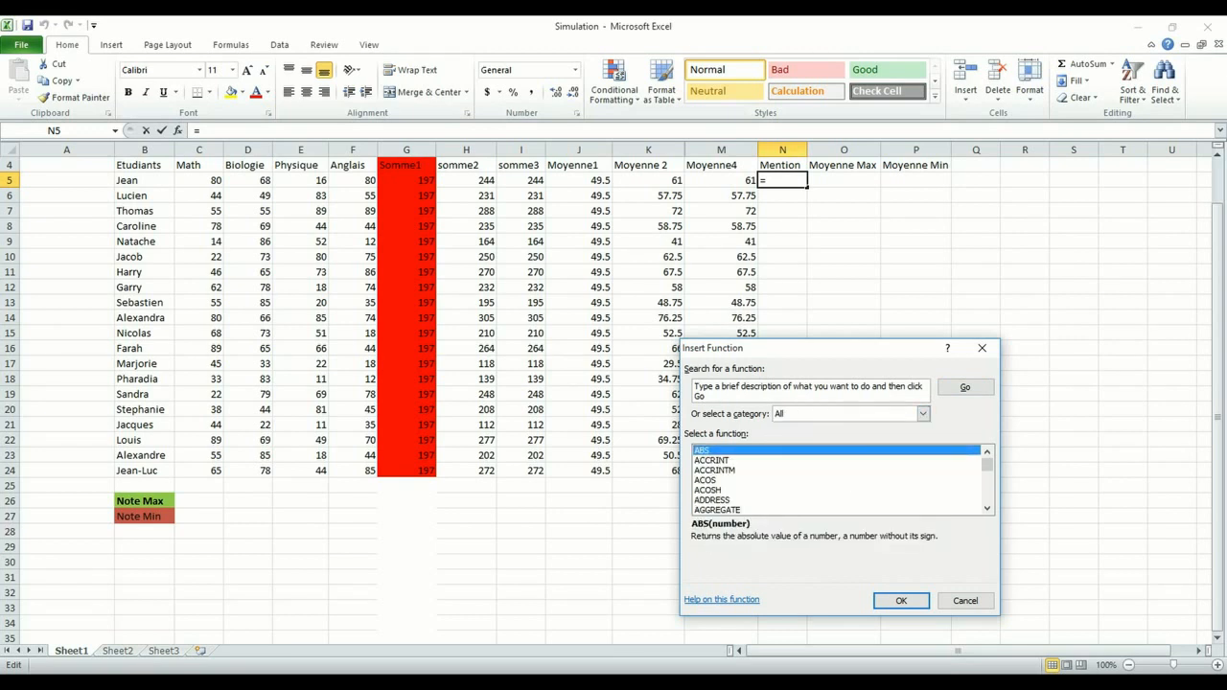
scroll(717, 480, down, 13)
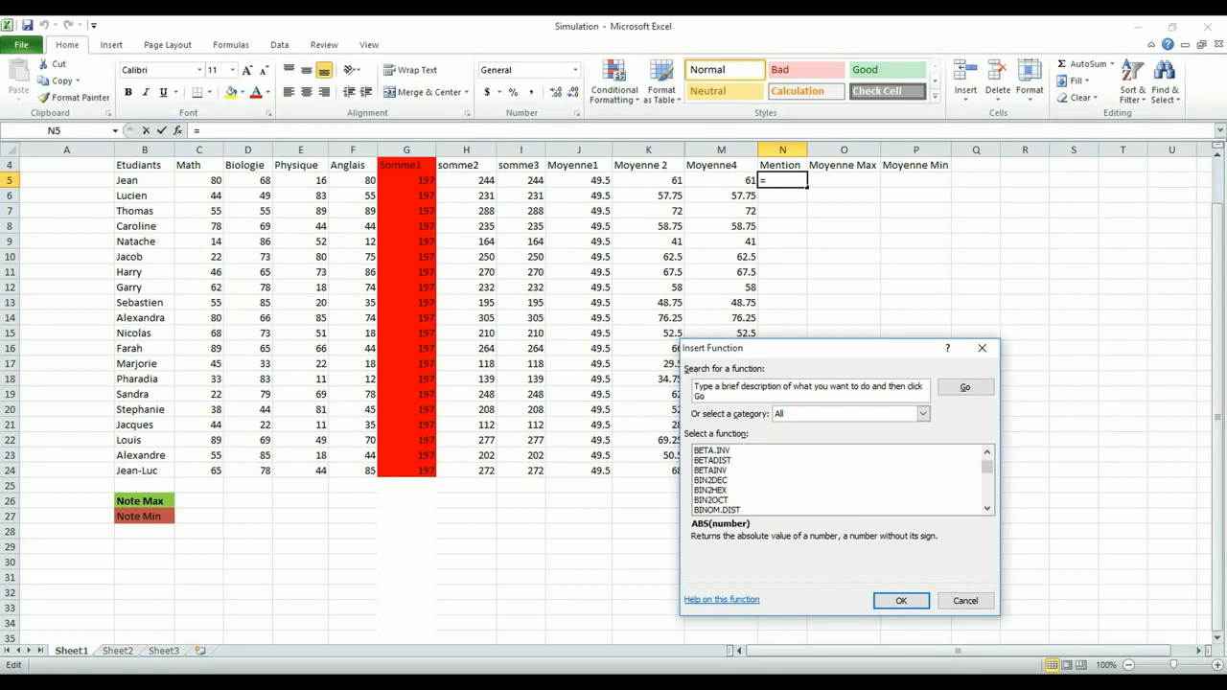
click(718, 481)
key(i)
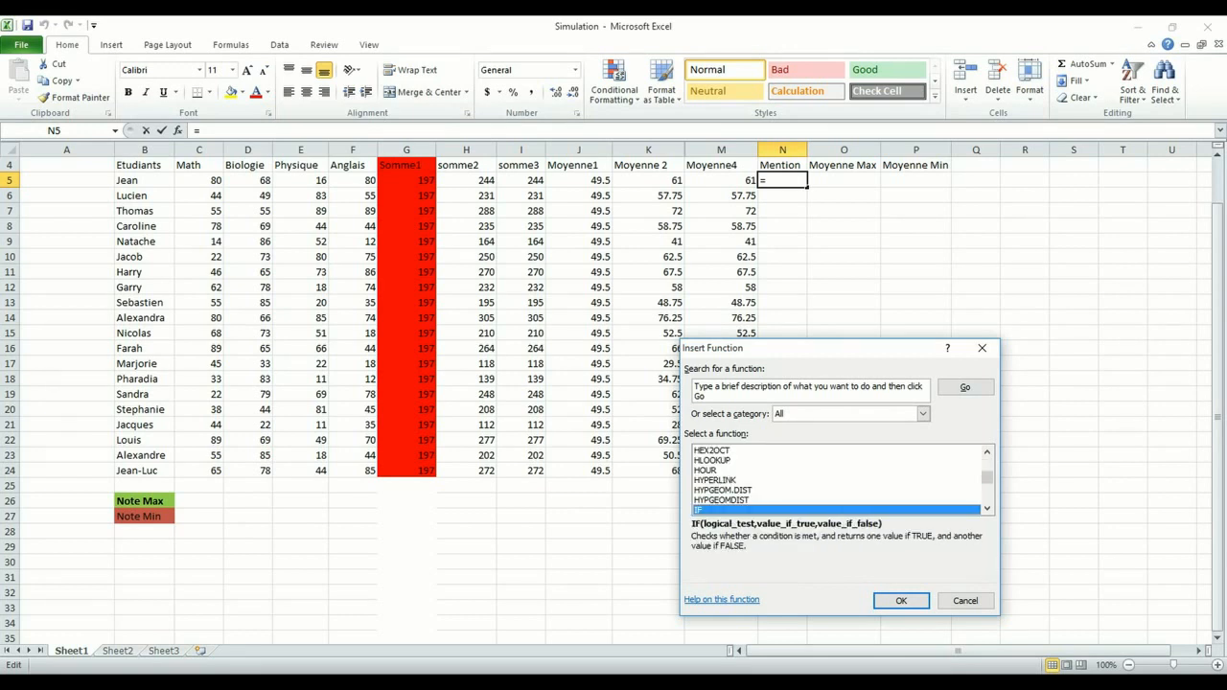
click(901, 601)
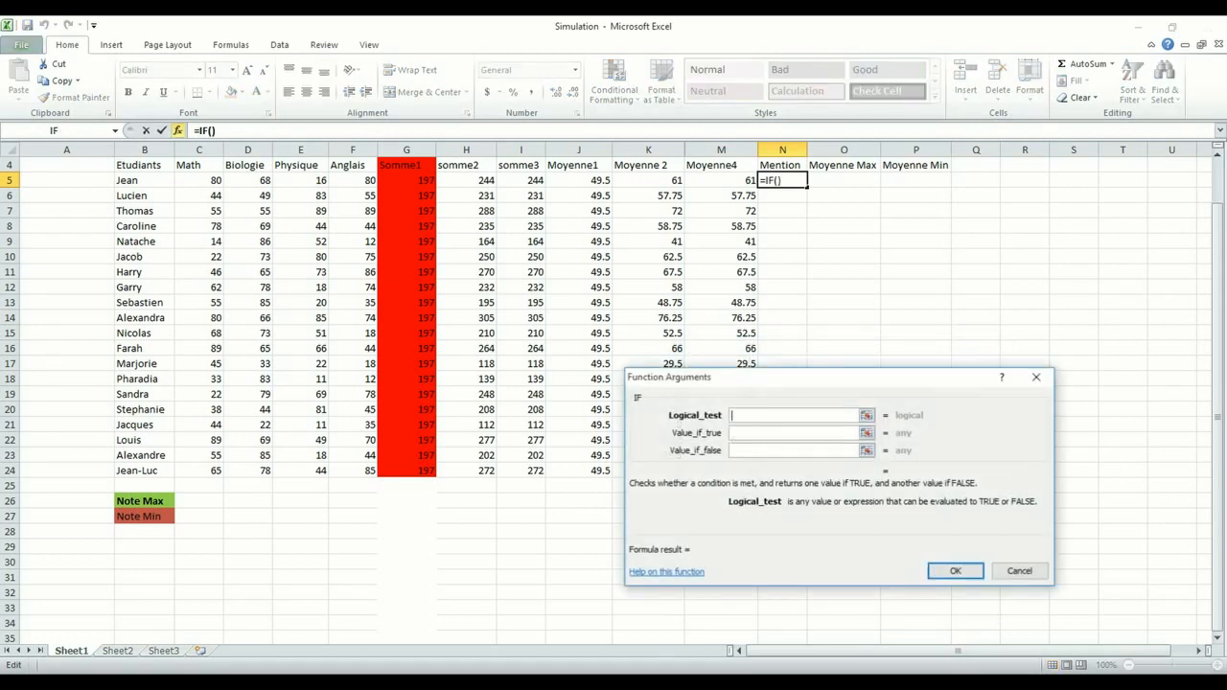
drag(691, 377, 851, 291)
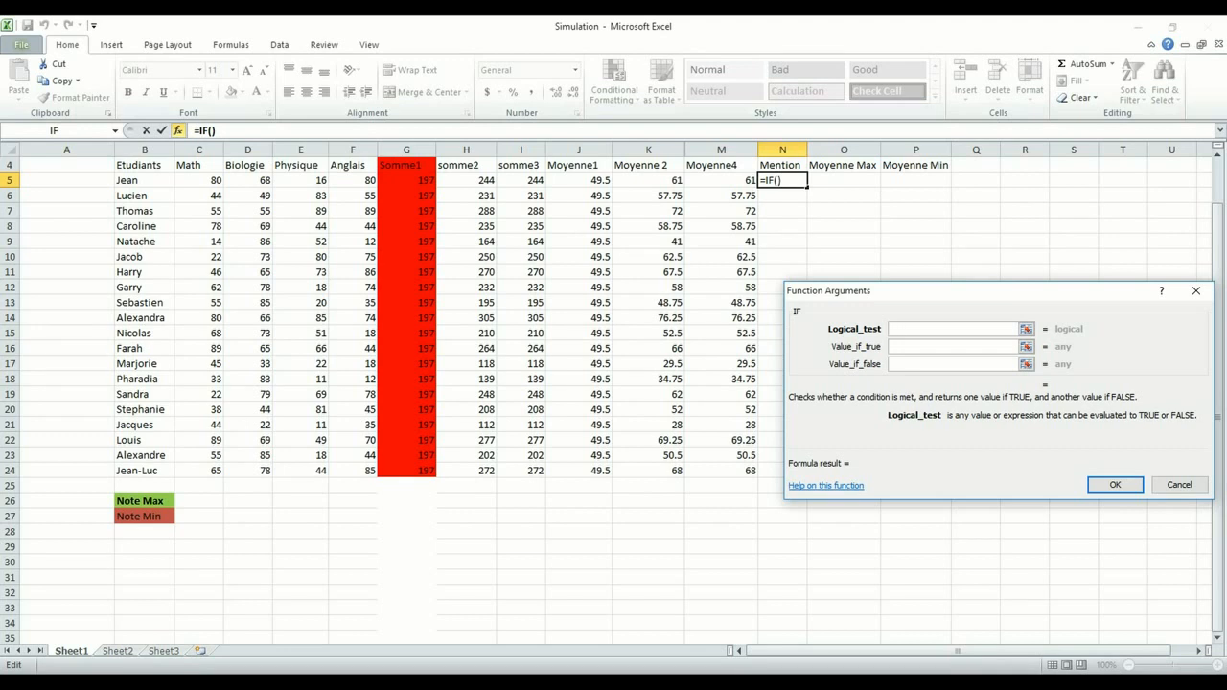
- Set the IF function's logical test to M5>=50
click(721, 180)
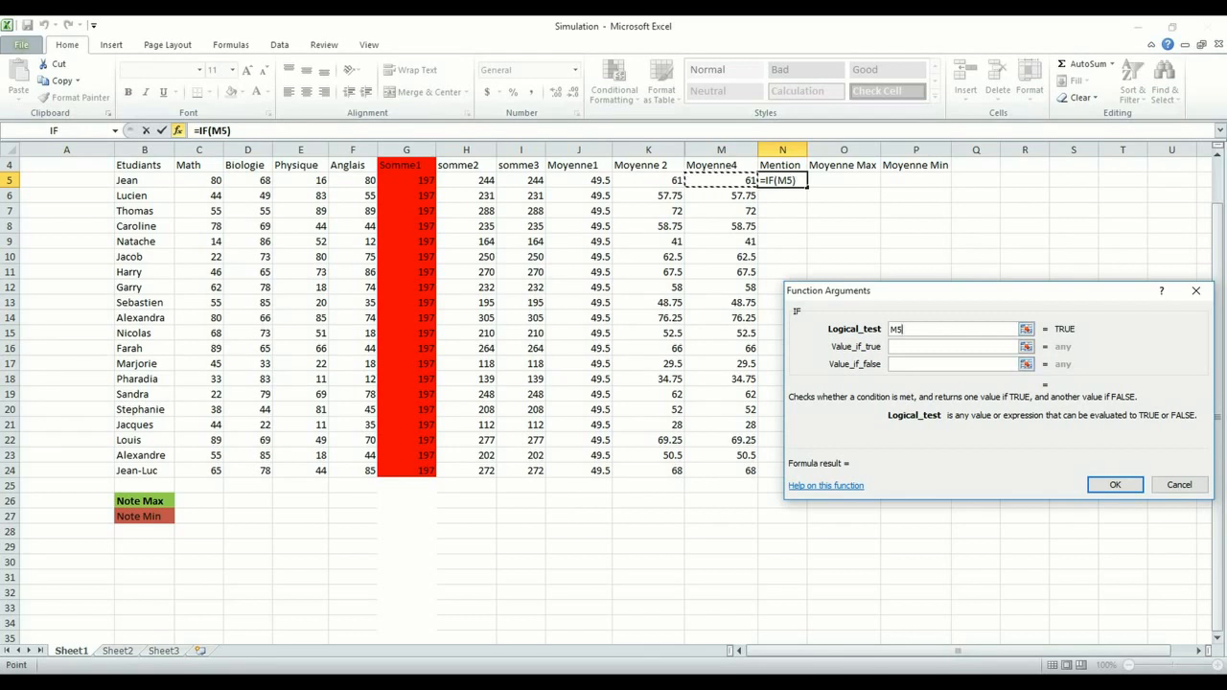
click(959, 329)
key(BackSpace)
key(BackSpace)
text(M5>)
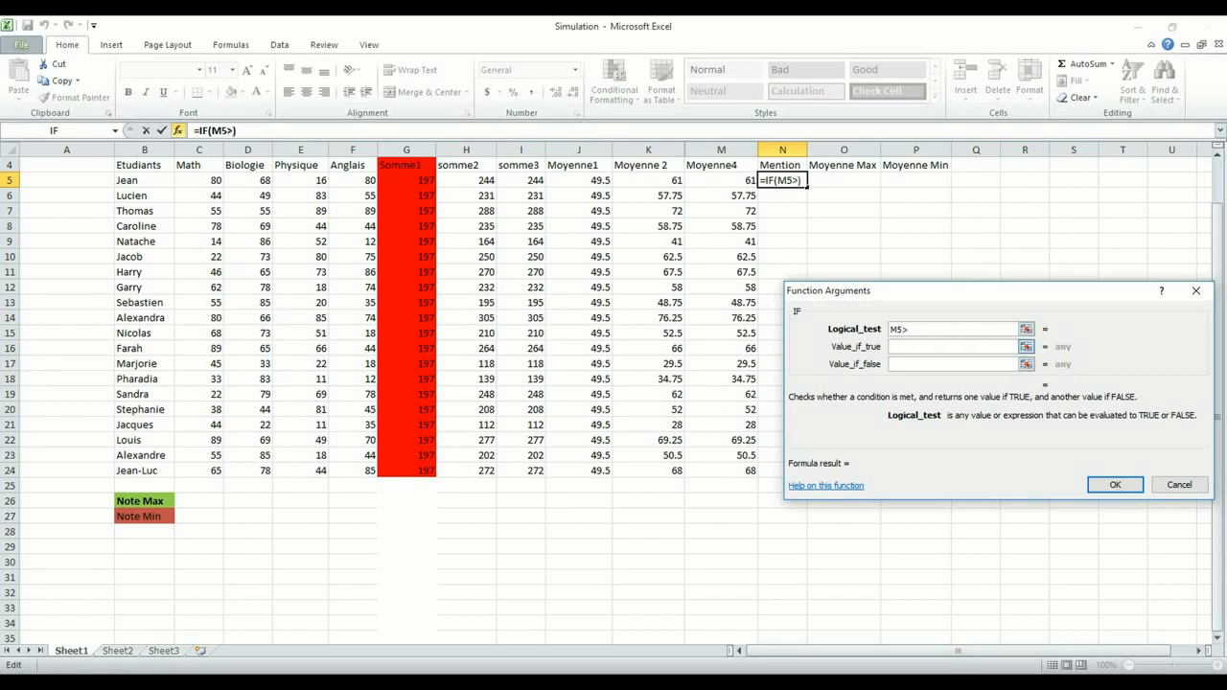
text(=50)
- Make the IF function return Admis when true and Echoue when false, and copy the N5 formula down to N24
click(952, 347)
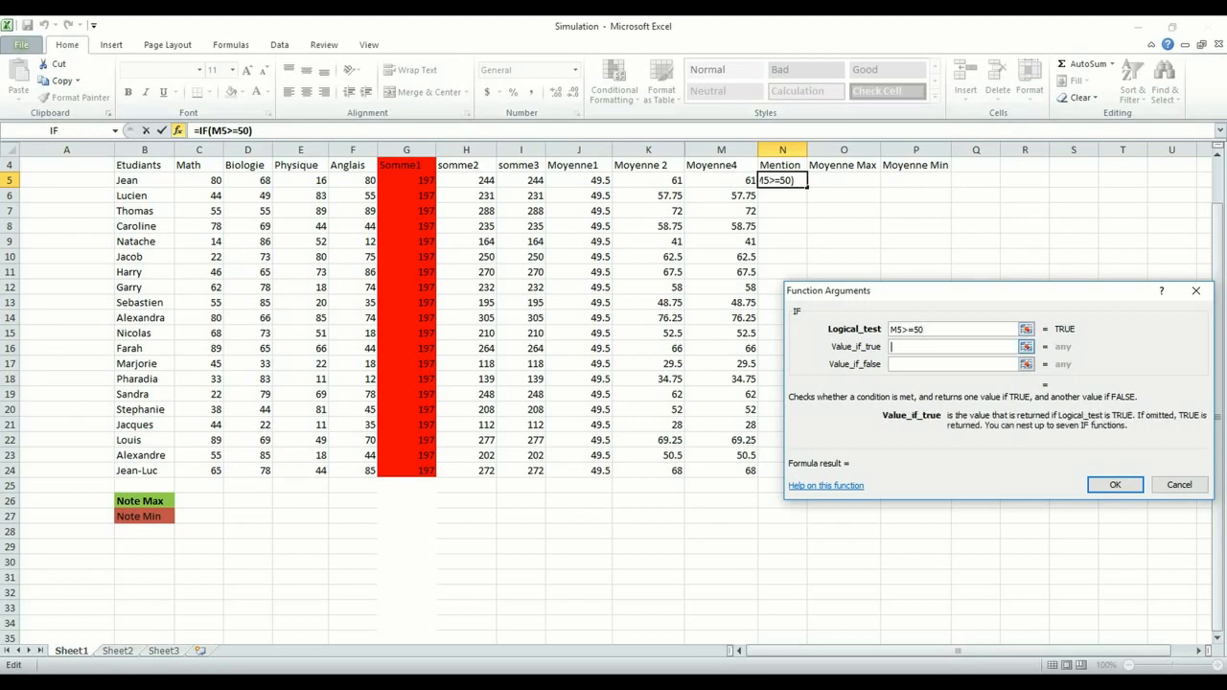
text(Admis)
click(951, 364)
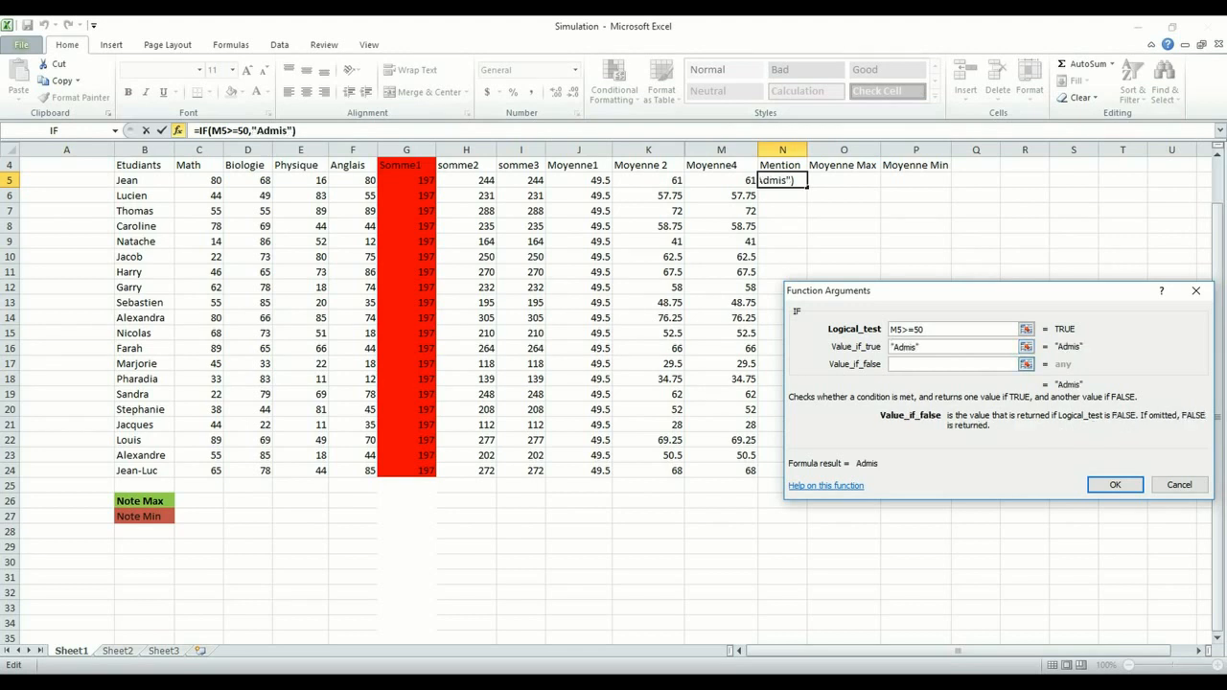
text(Echoue)
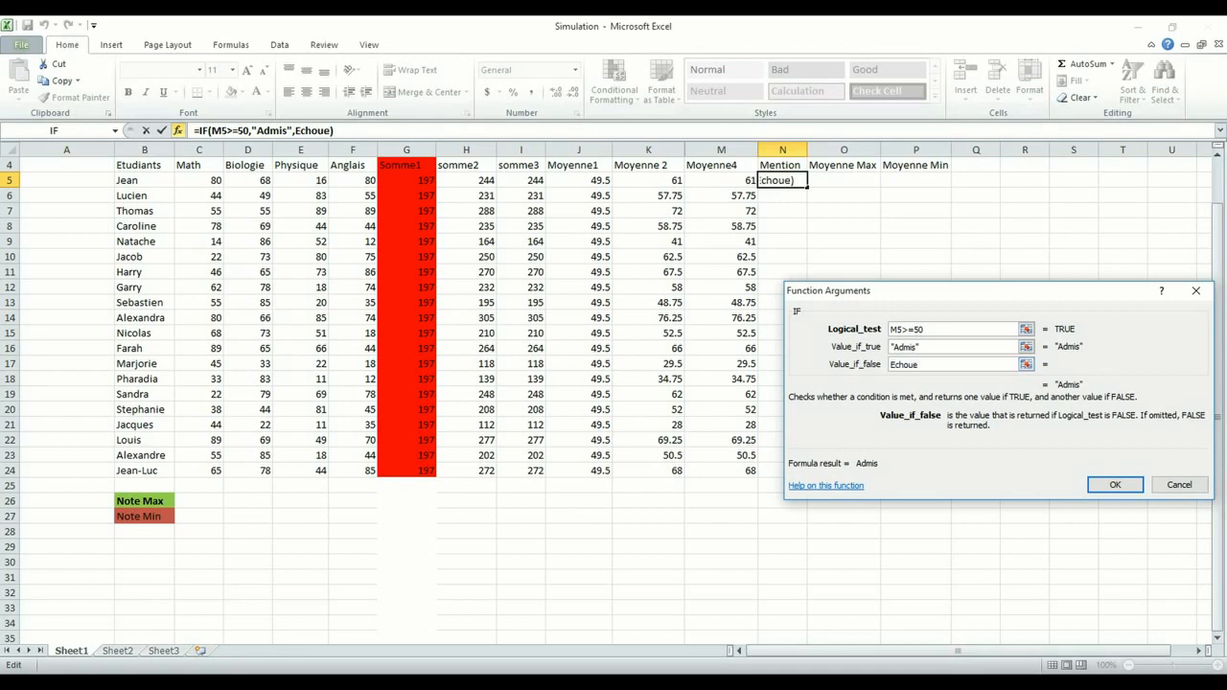
key(Return)
click(782, 211)
click(782, 180)
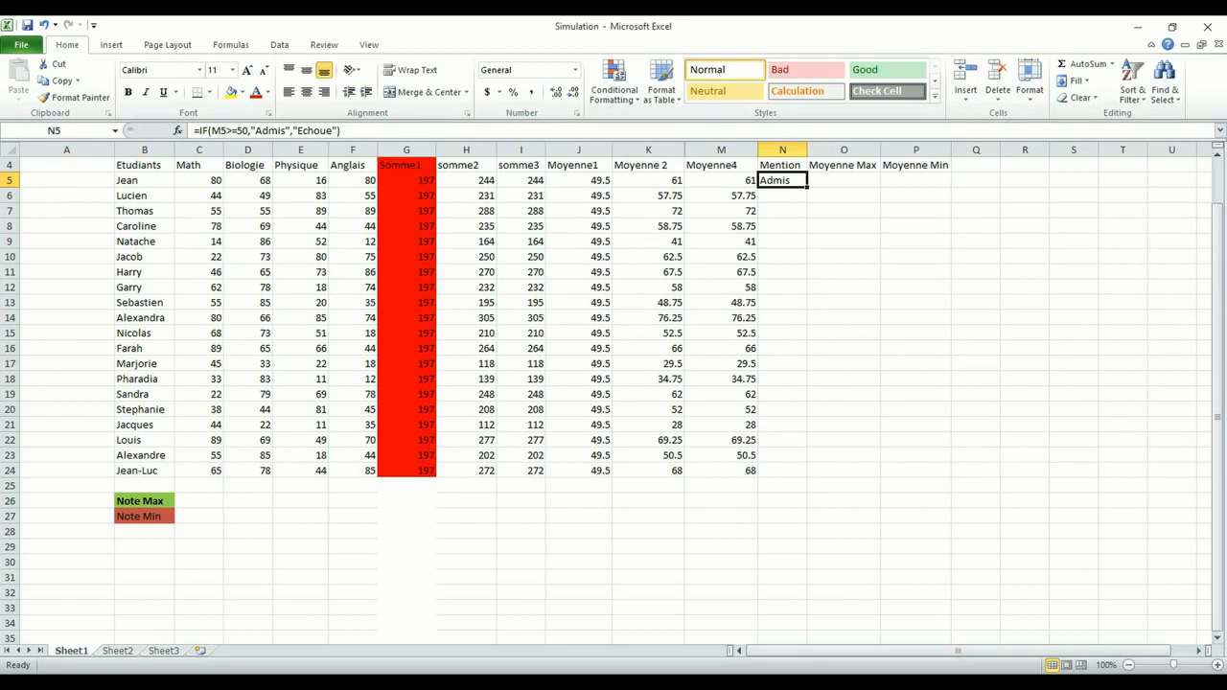
drag(808, 187, 806, 476)
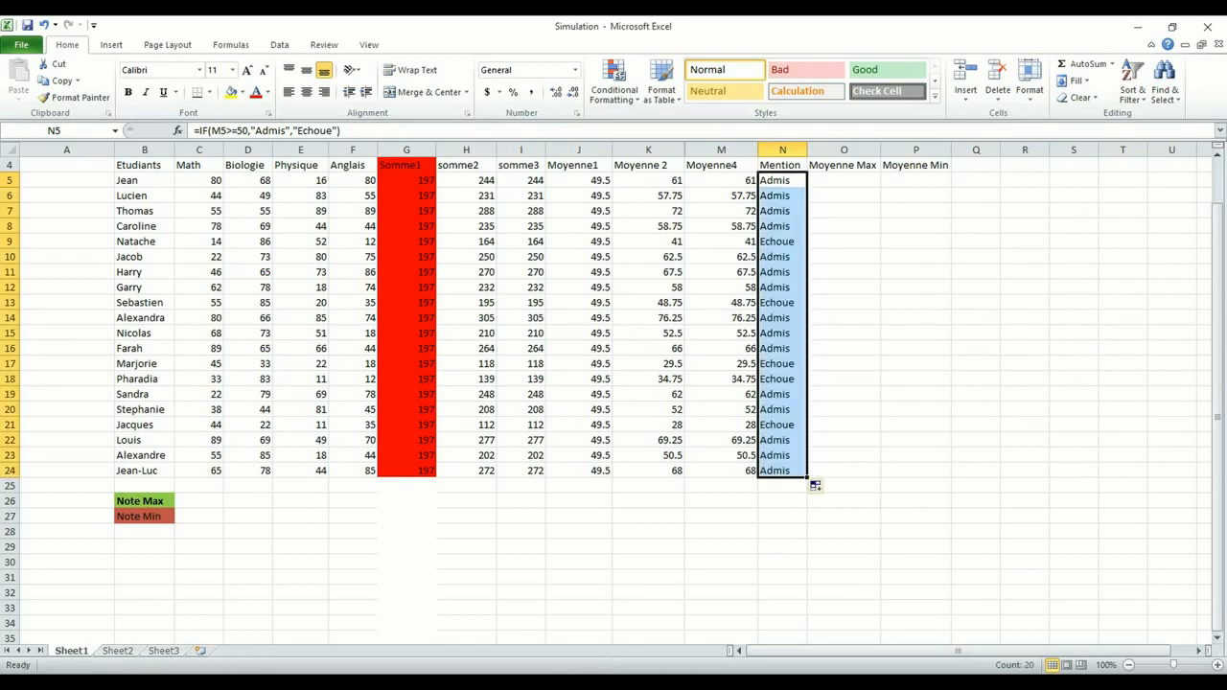
- Compare the Mention results and their formulas with the Moyenne4 averages in rows 13 and 17 to 19
click(844, 334)
click(783, 303)
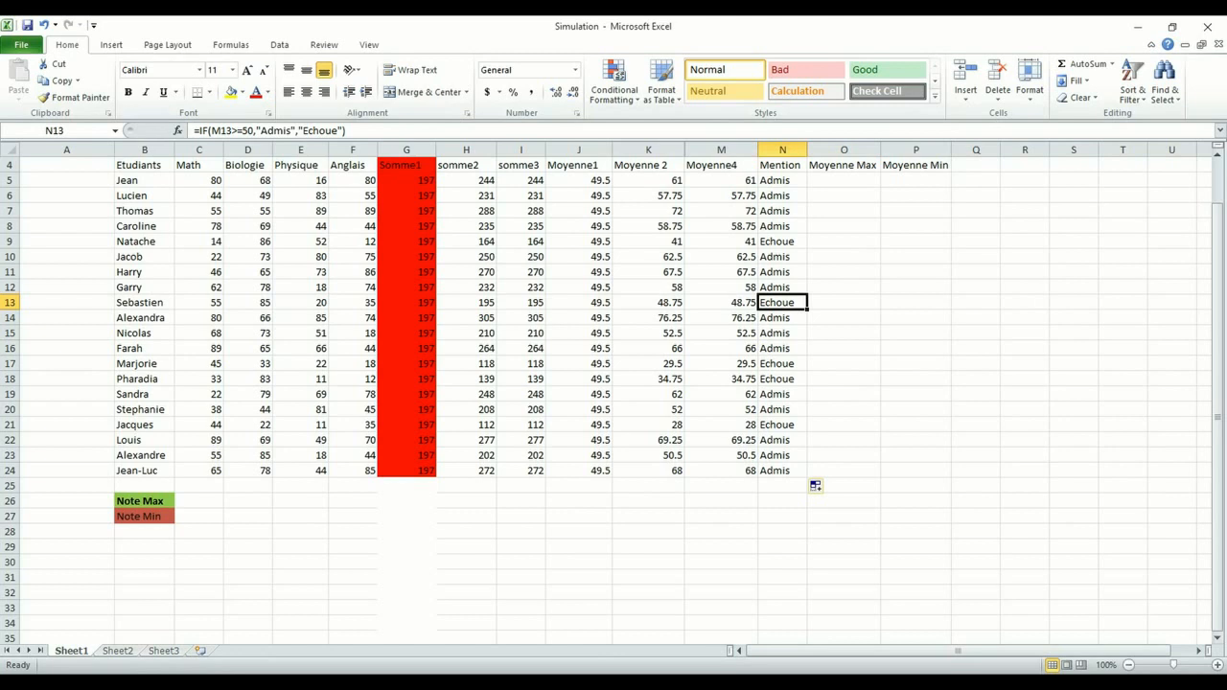
click(649, 303)
click(721, 303)
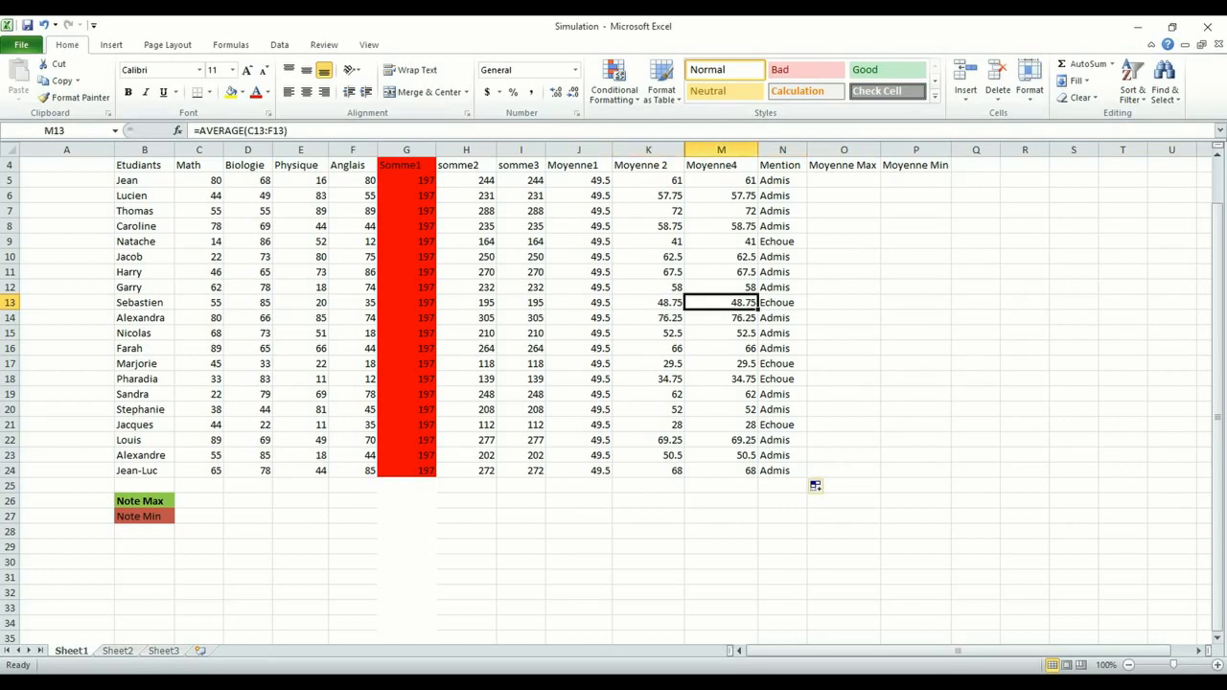
click(783, 303)
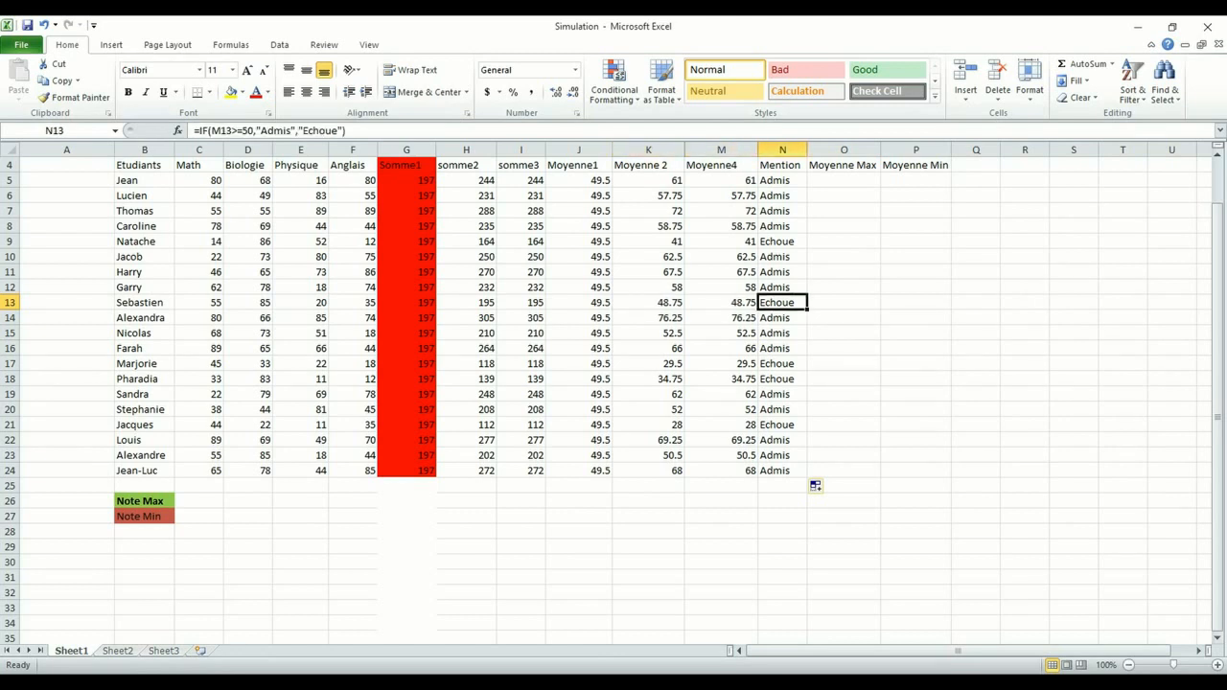
click(721, 364)
click(783, 364)
click(782, 380)
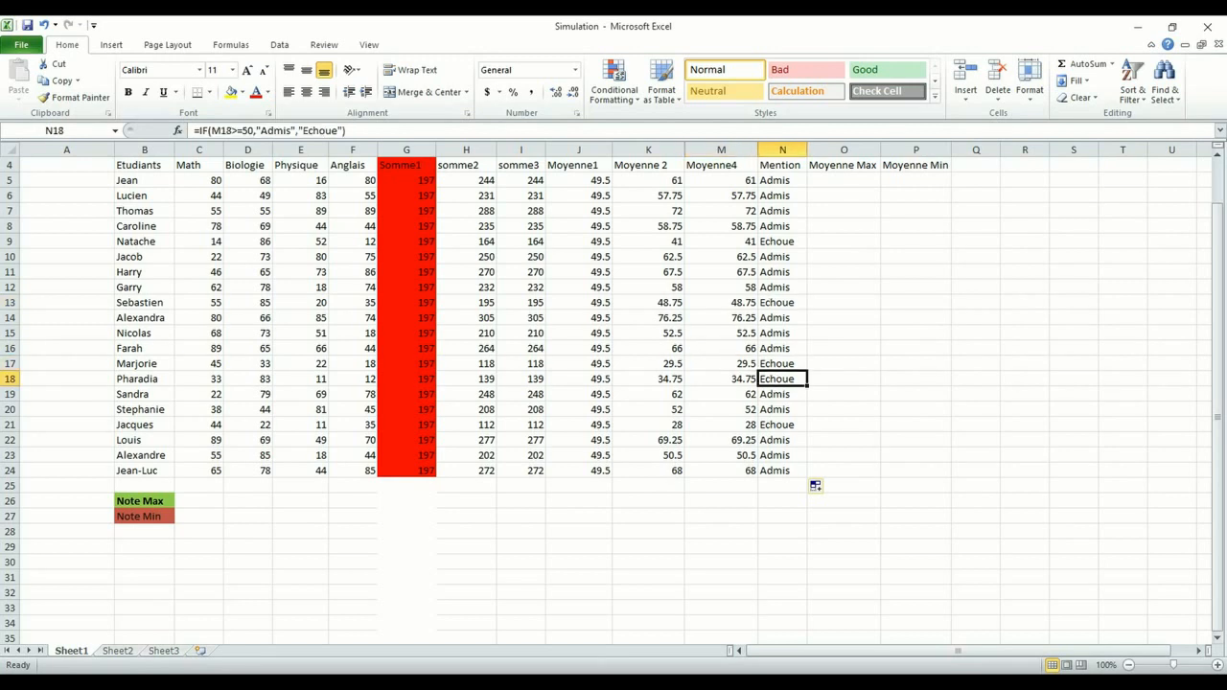
click(782, 394)
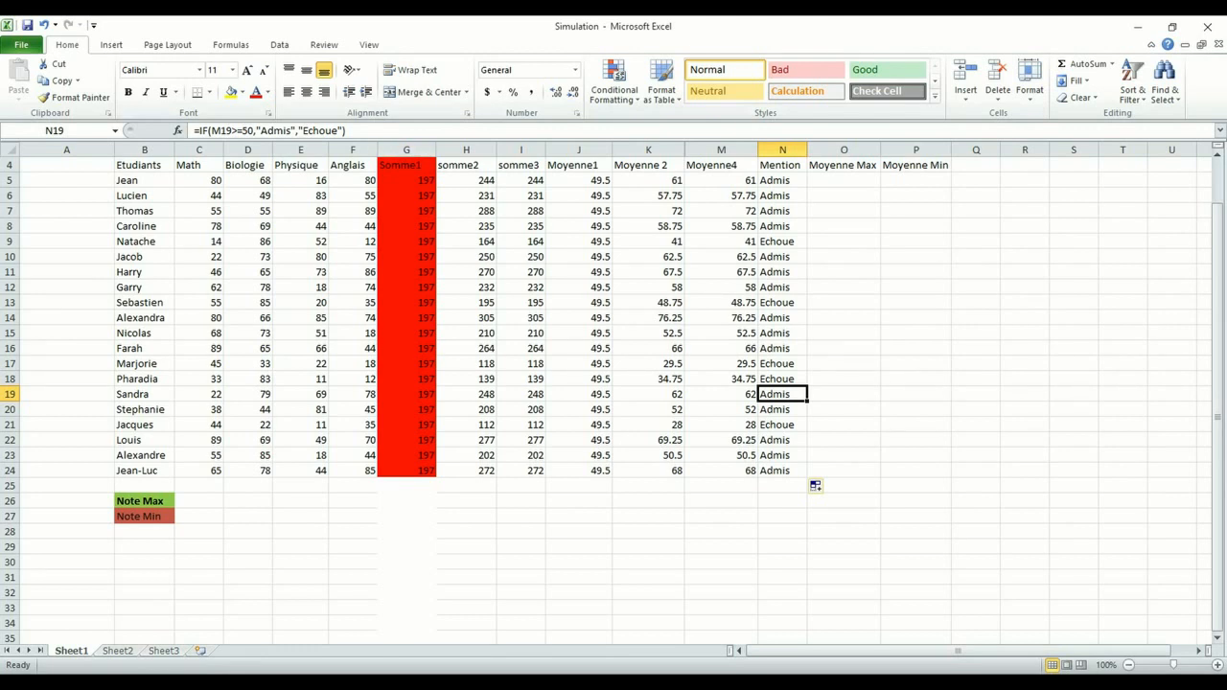
- Undo the fill of the Mention column and clear the formula in N5
key(ctrl+z)
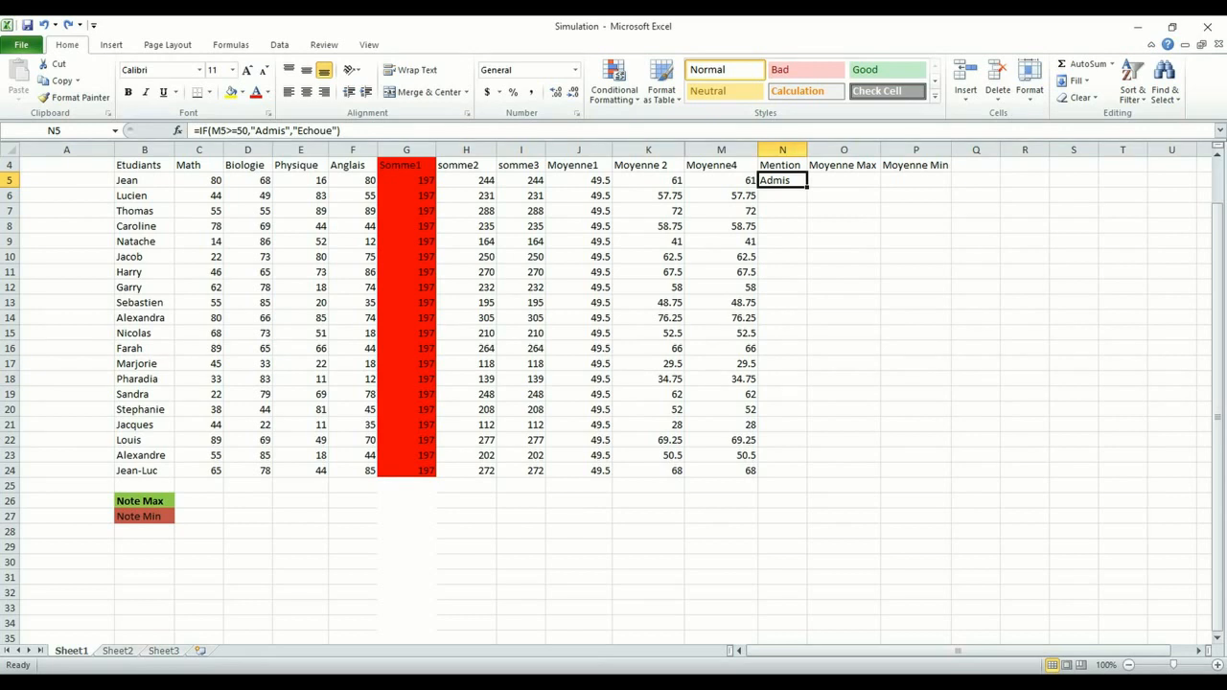
key(Delete)
click(844, 257)
click(783, 181)
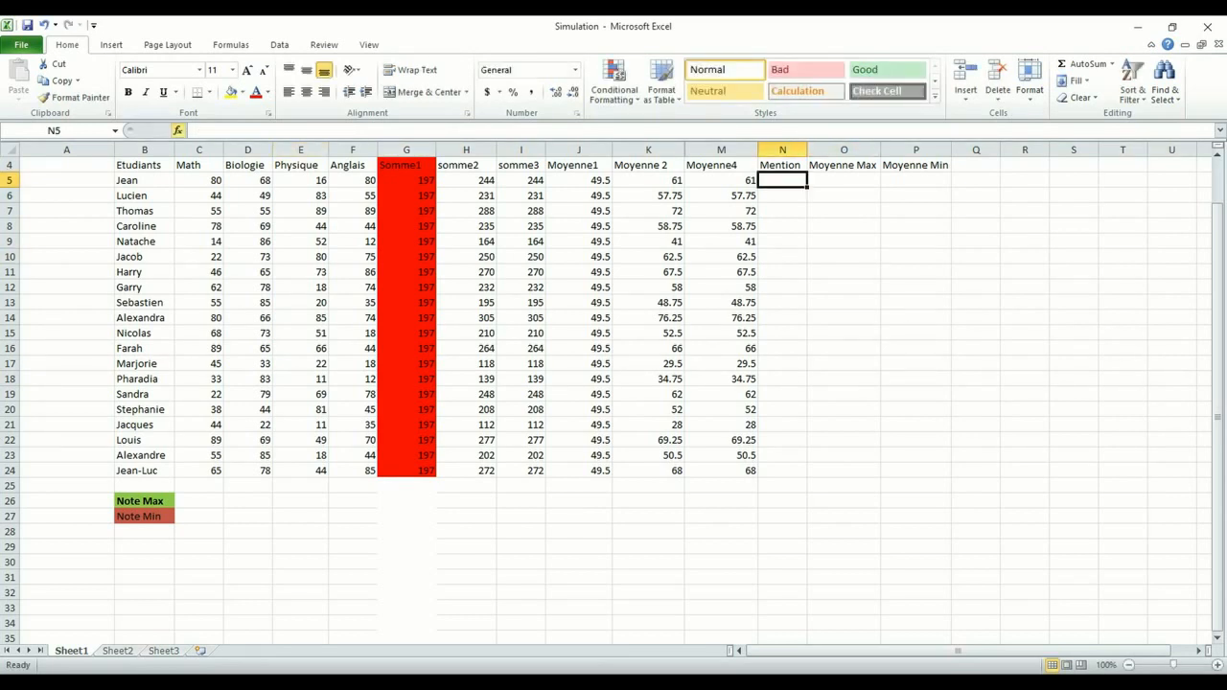
- Insert an IF function in N5 with the logical test M5>=50
click(178, 130)
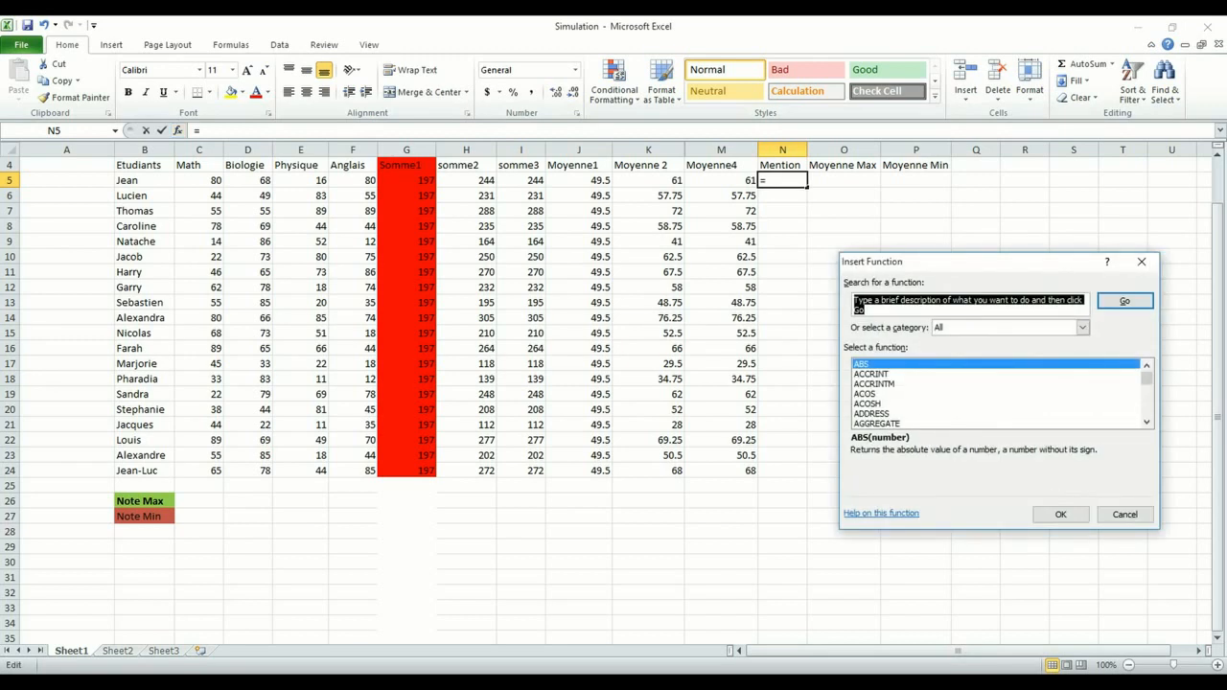
click(867, 403)
key(i)
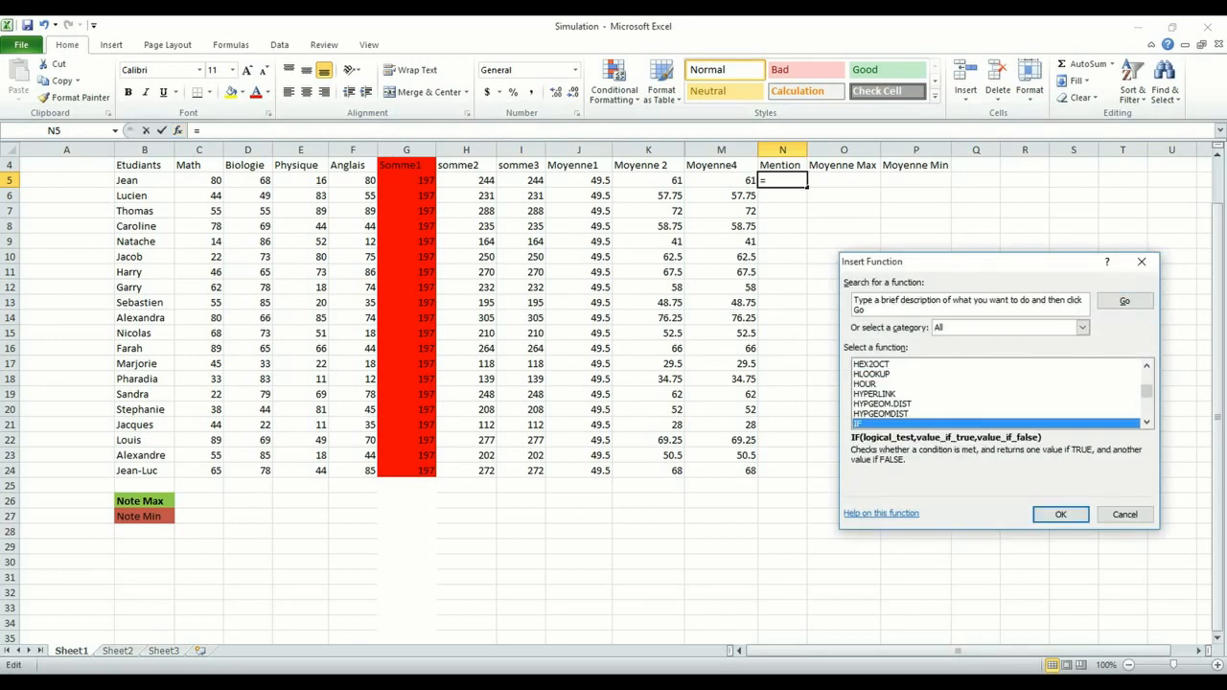
key(Return)
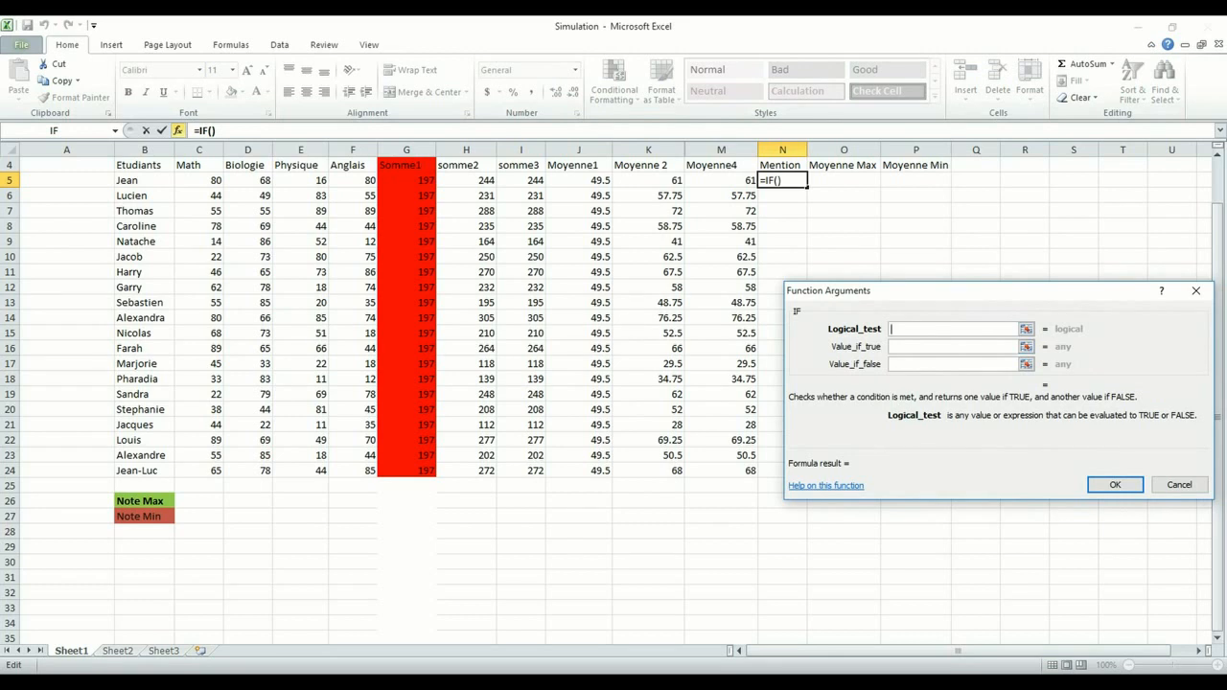
click(721, 180)
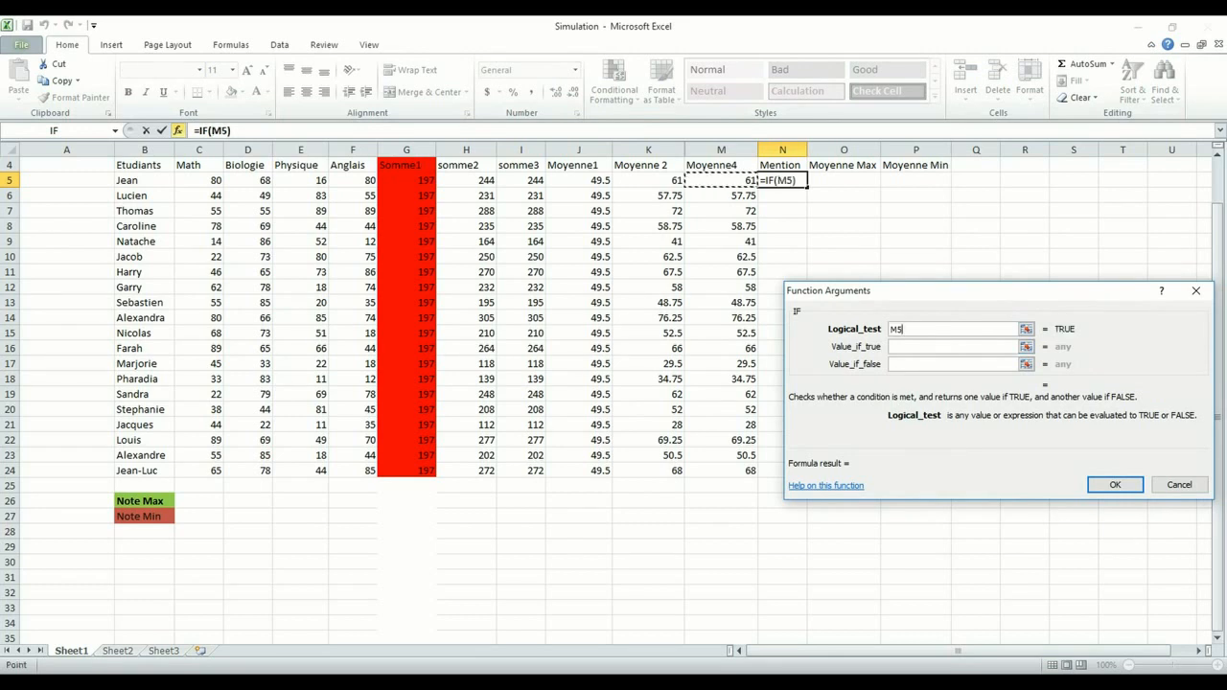
text(>=50)
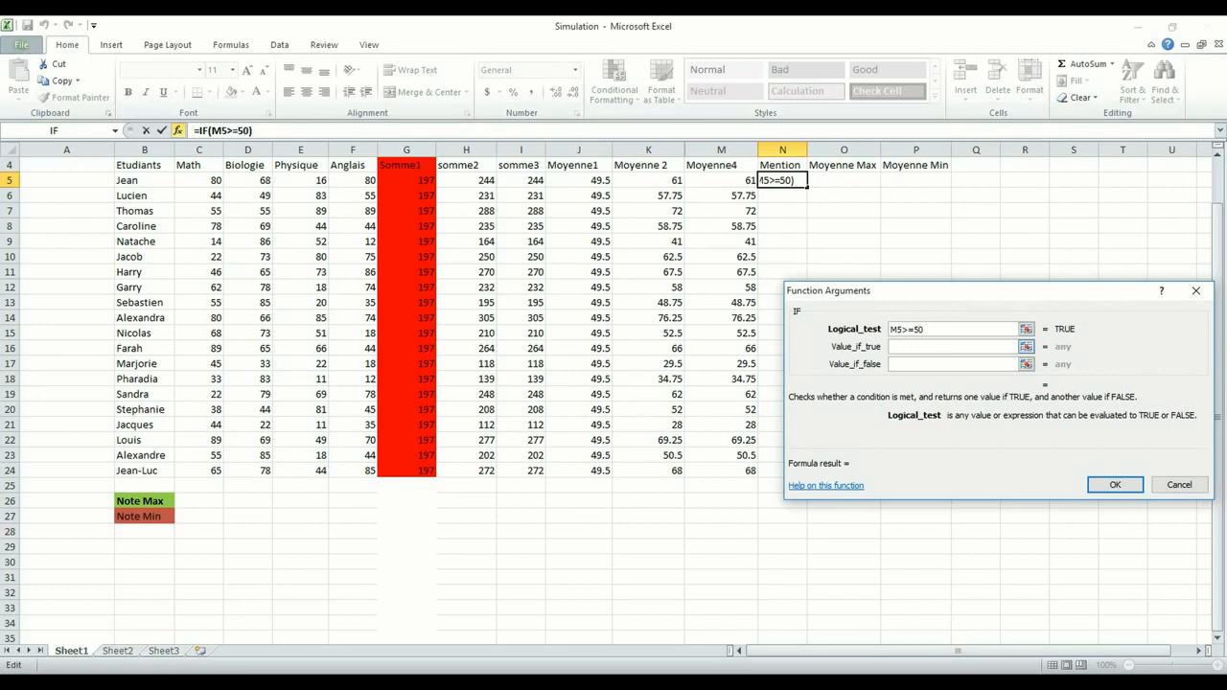
- Make the IF function return Boursier when true and Non boursier when false
click(953, 347)
text(Boursier)
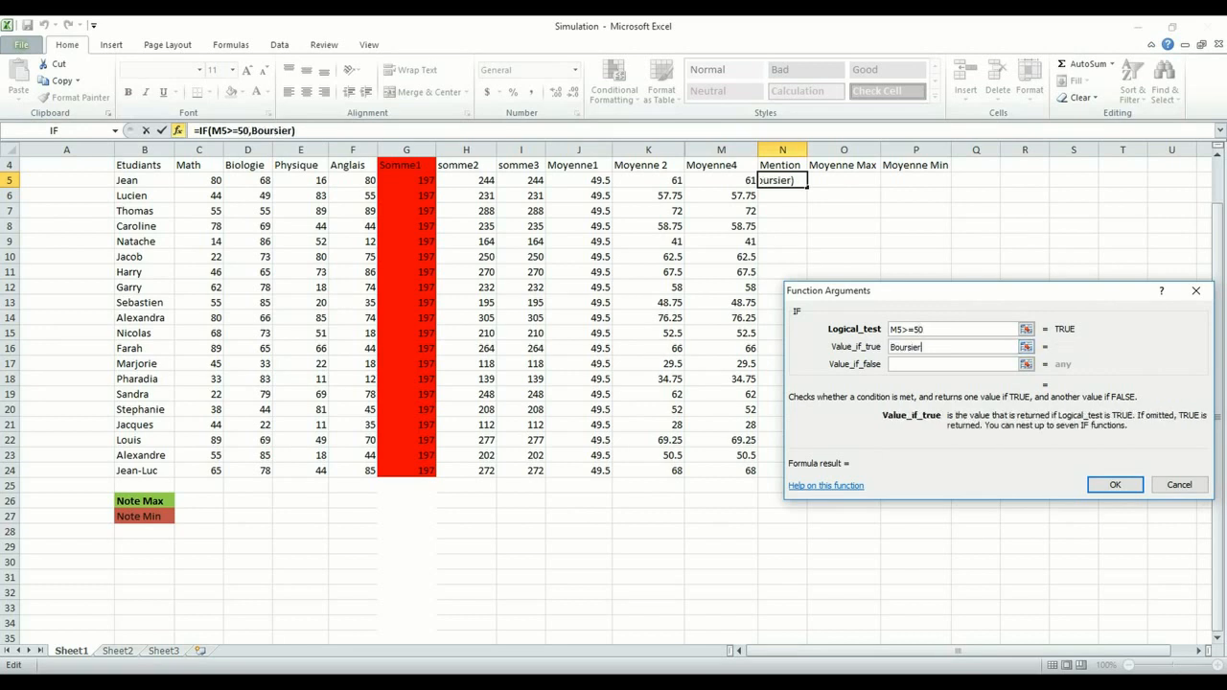
key(Tab)
text(Non boursier)
key(Return)
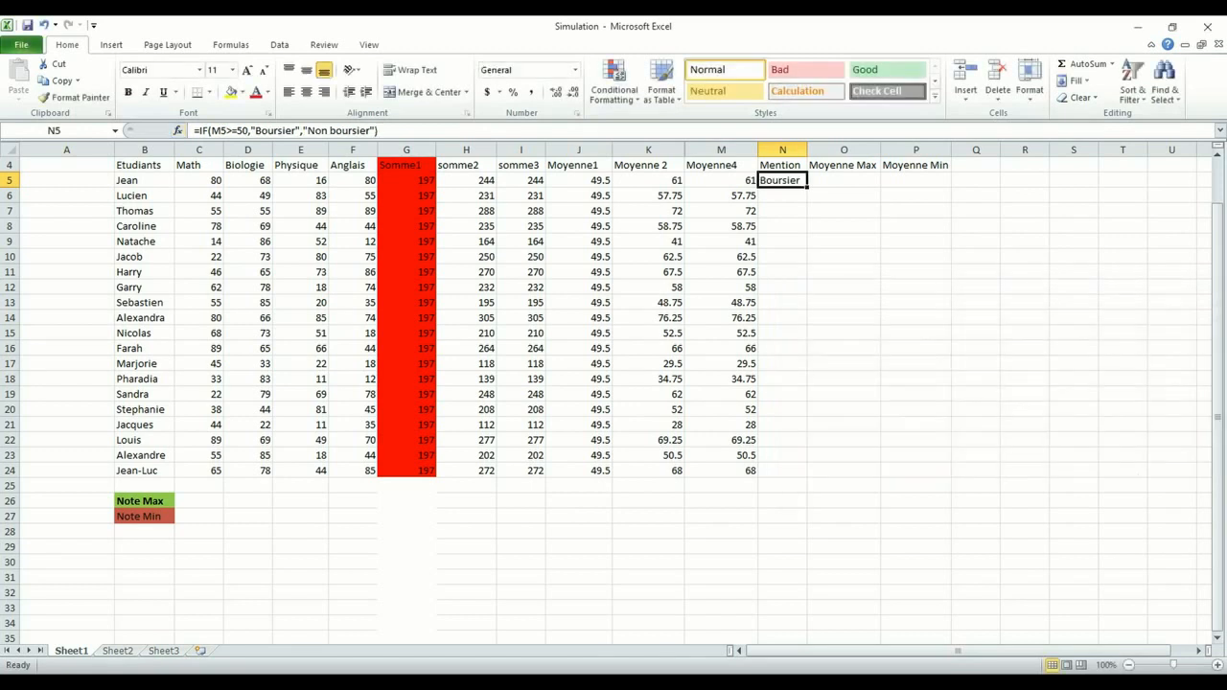
- Copy the N5 formula down to N24 and widen the Mention column to fit its text
drag(807, 188, 807, 478)
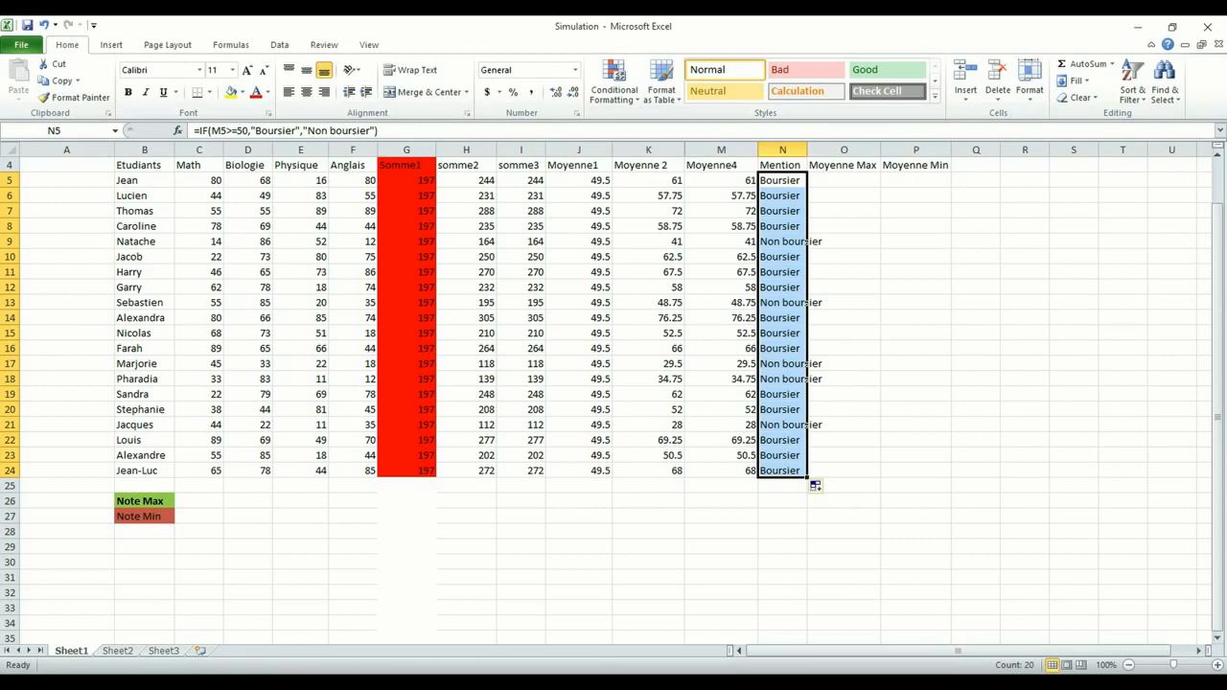
click(915, 502)
drag(808, 149, 831, 150)
drag(939, 256, 939, 241)
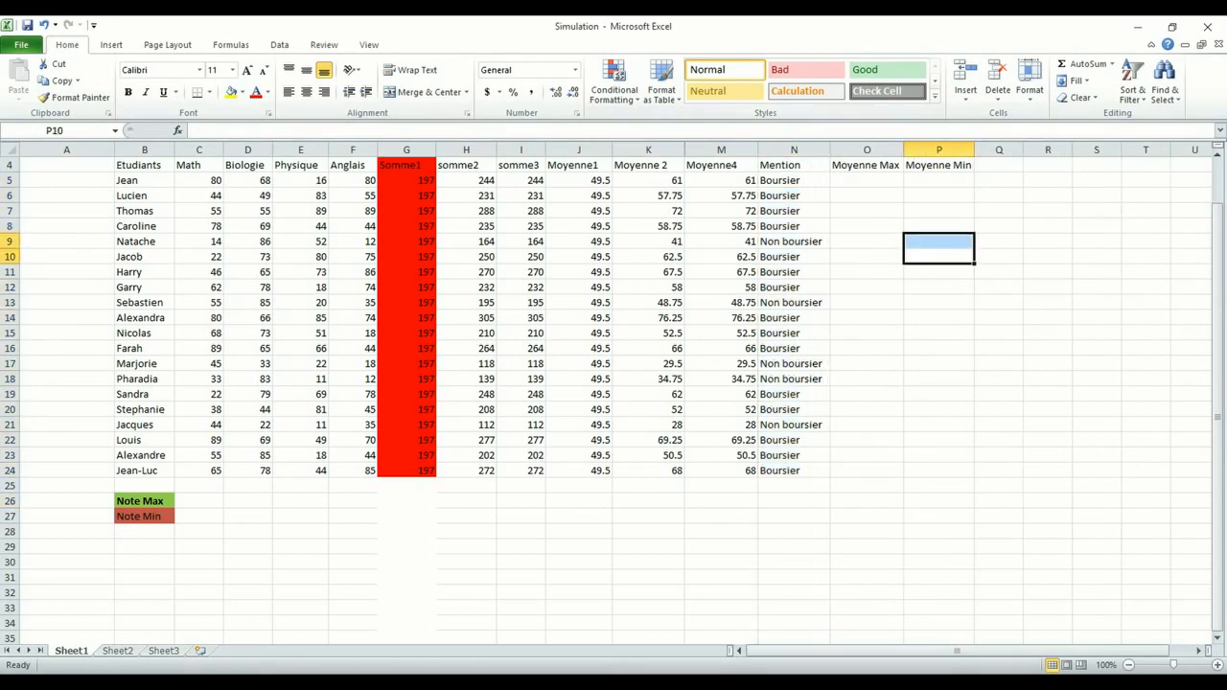
- Review the empty Moyenne Max and Moyenne Min cells and highlight the Moyenne4 averages in M5:M24
click(867, 180)
click(938, 181)
drag(721, 180, 721, 471)
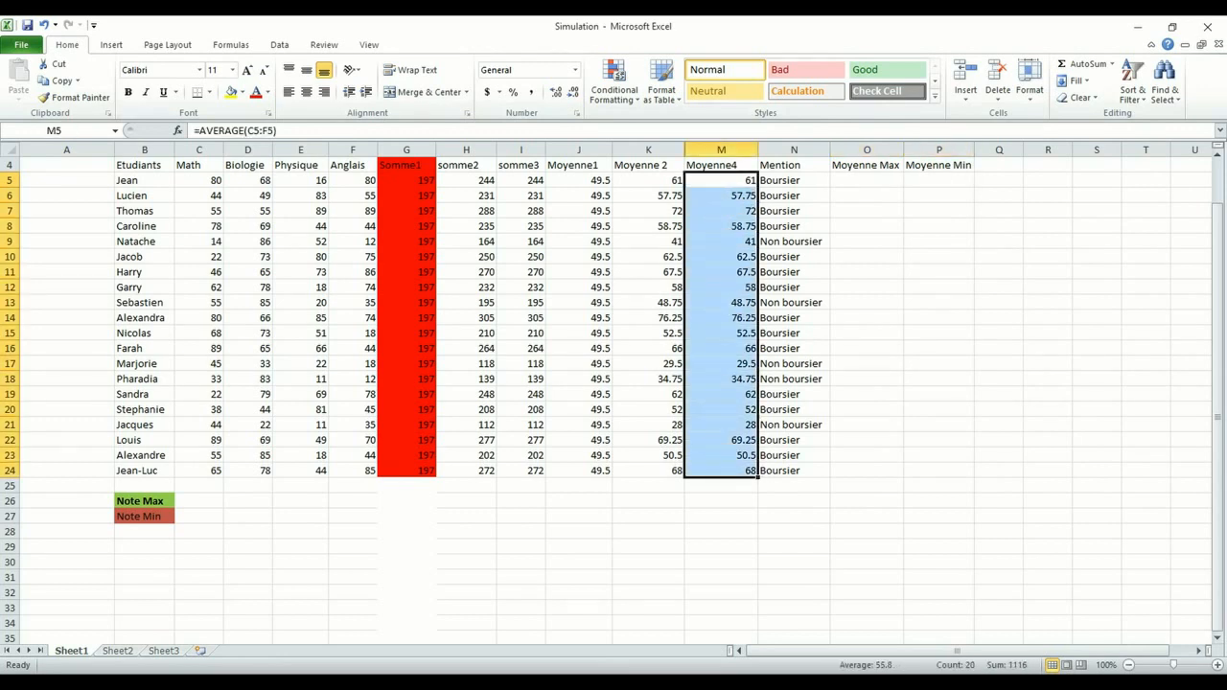
- Examine the Moyenne4 and Moyenne 2 averages alongside the empty Moyenne Max and Moyenne Min cells
click(939, 227)
drag(721, 181, 721, 471)
click(939, 180)
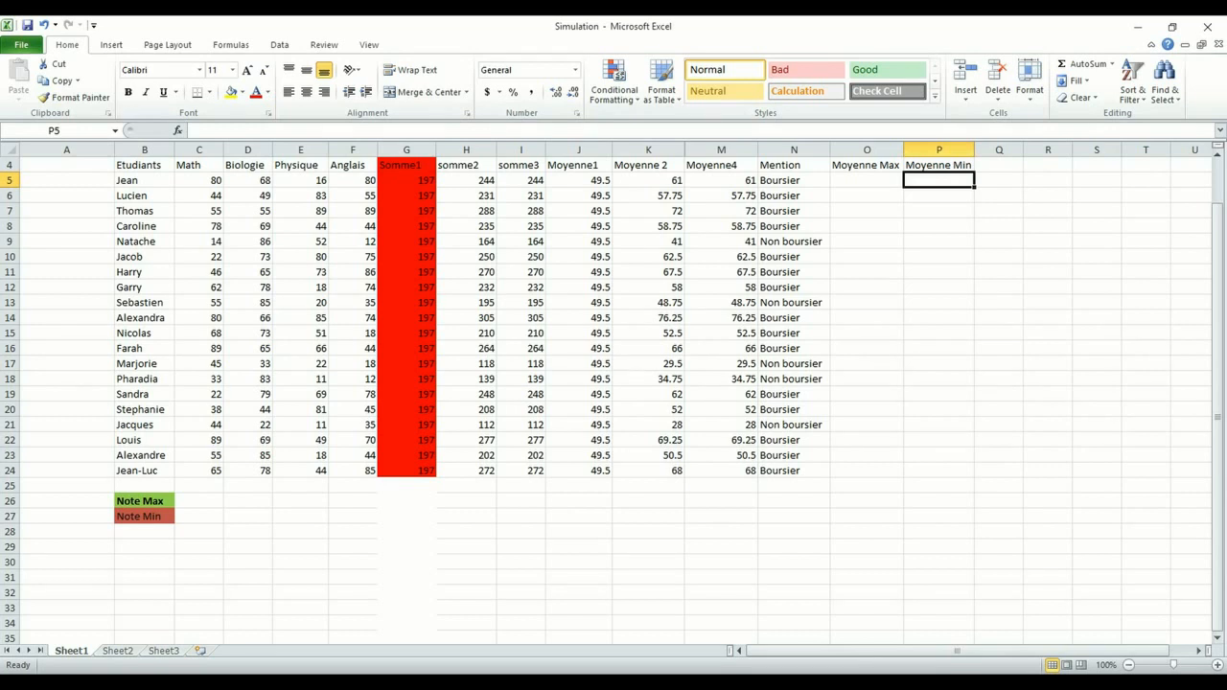
click(867, 181)
click(939, 180)
click(867, 180)
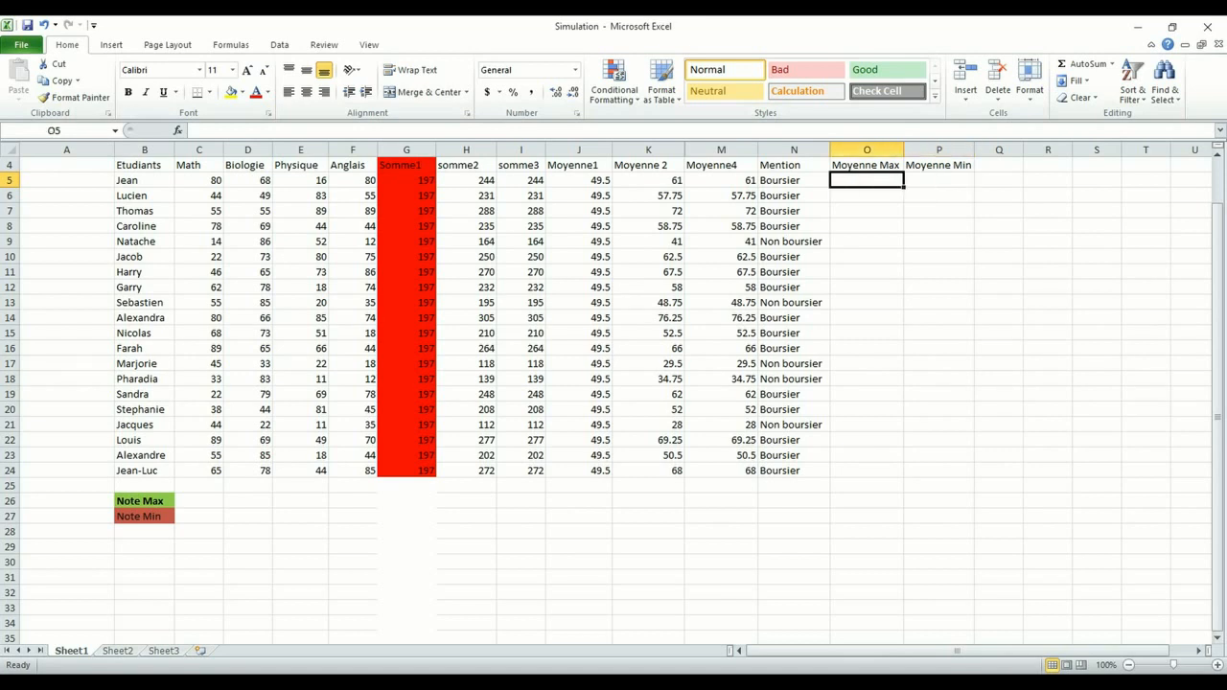
click(648, 227)
click(648, 287)
click(648, 333)
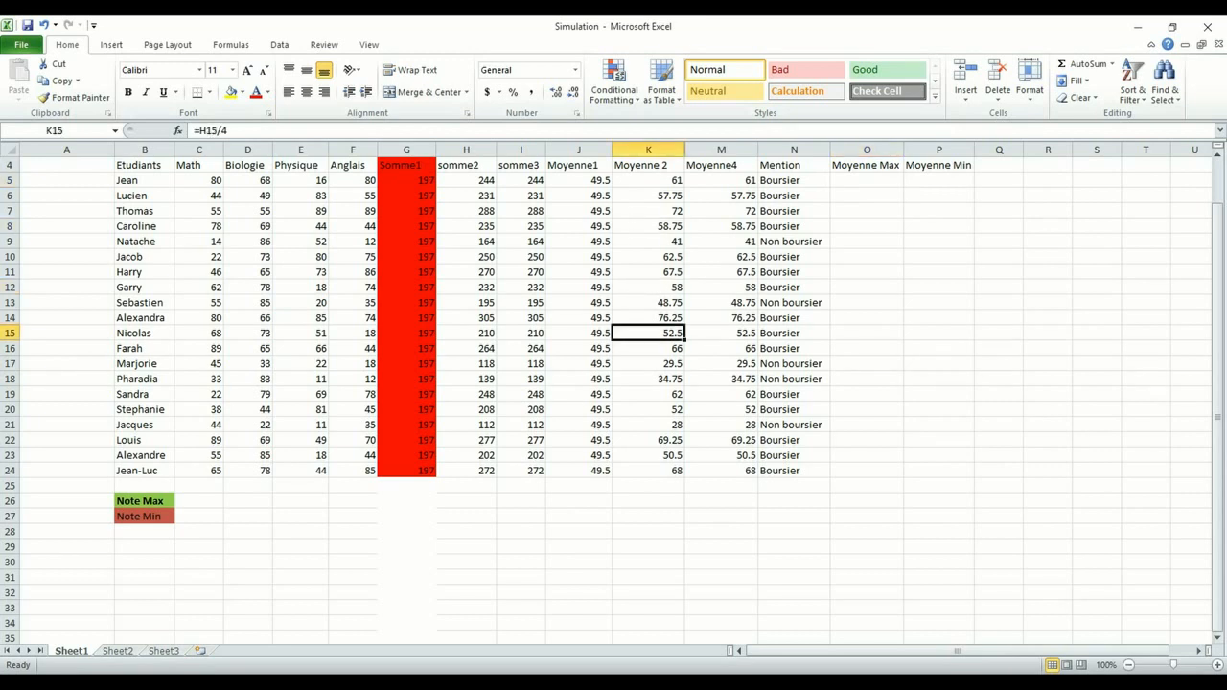
click(867, 180)
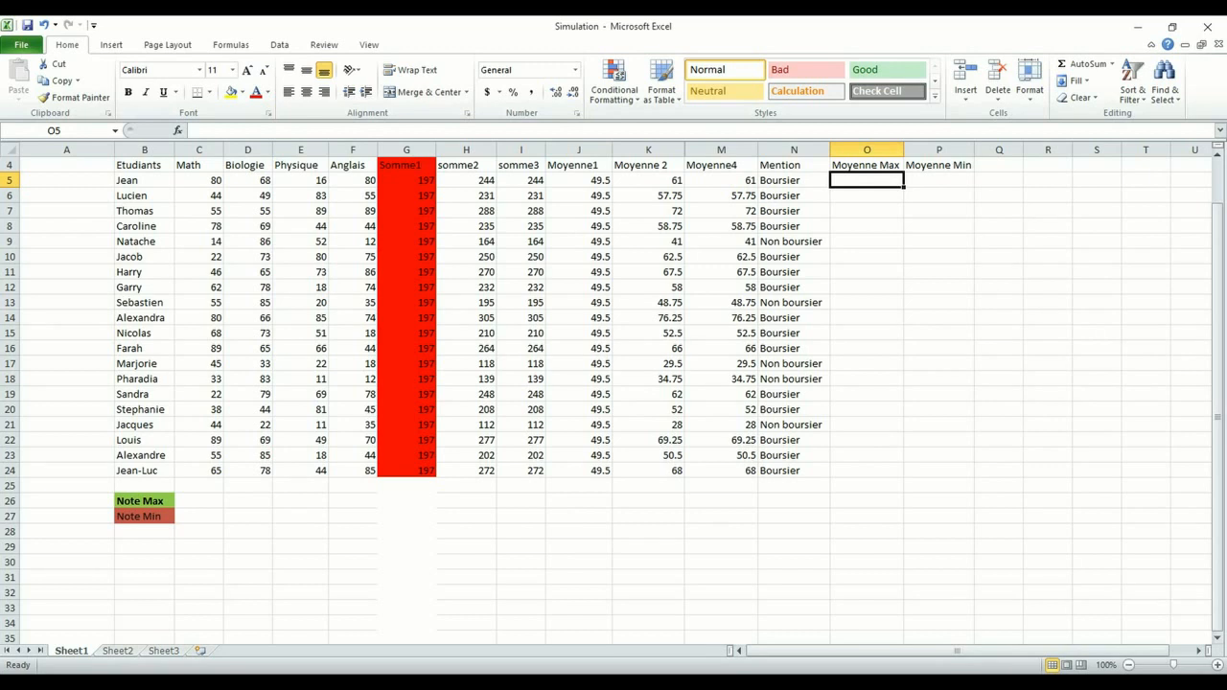
click(939, 348)
- Insert a MAX function in O5 under Moyenne Max
click(867, 180)
click(177, 131)
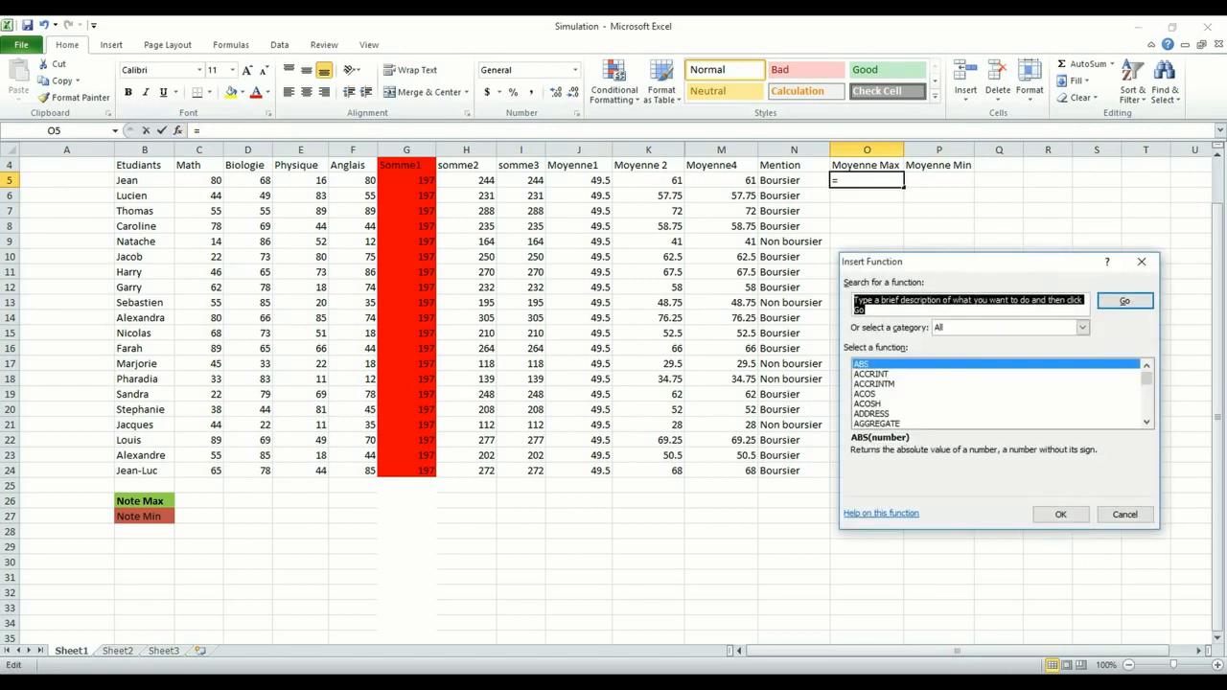
click(902, 403)
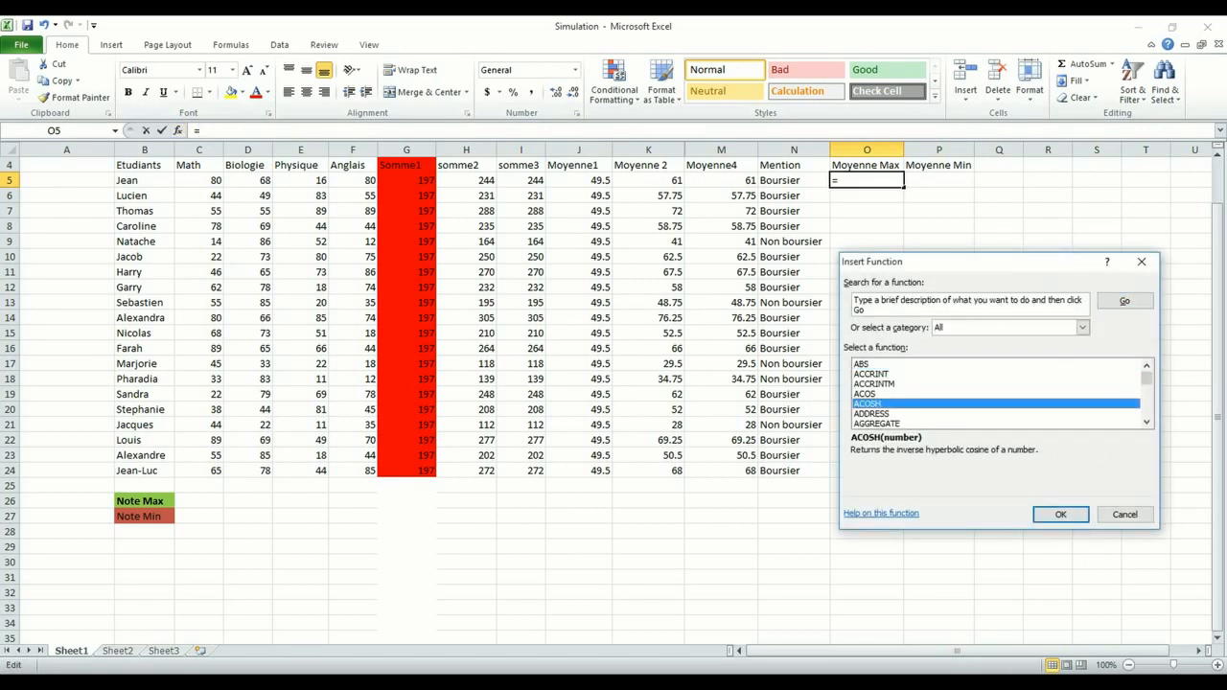
key(m)
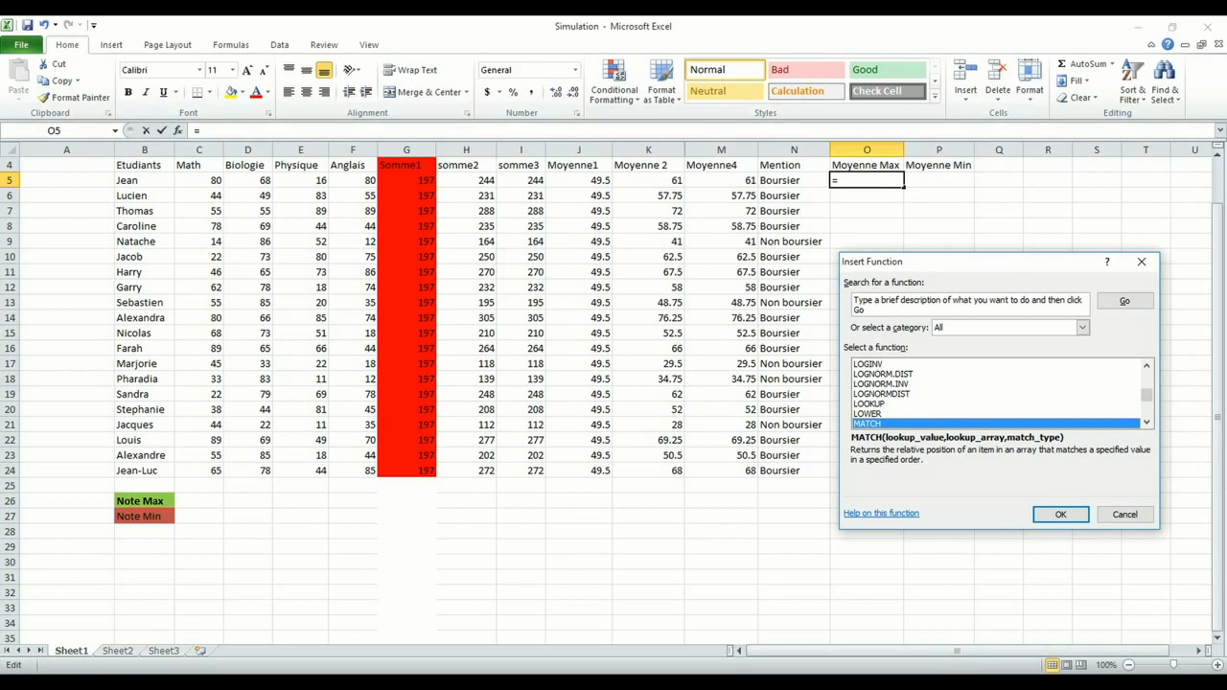
click(1147, 422)
click(1147, 423)
click(1147, 423)
click(1147, 423)
click(902, 394)
click(1061, 515)
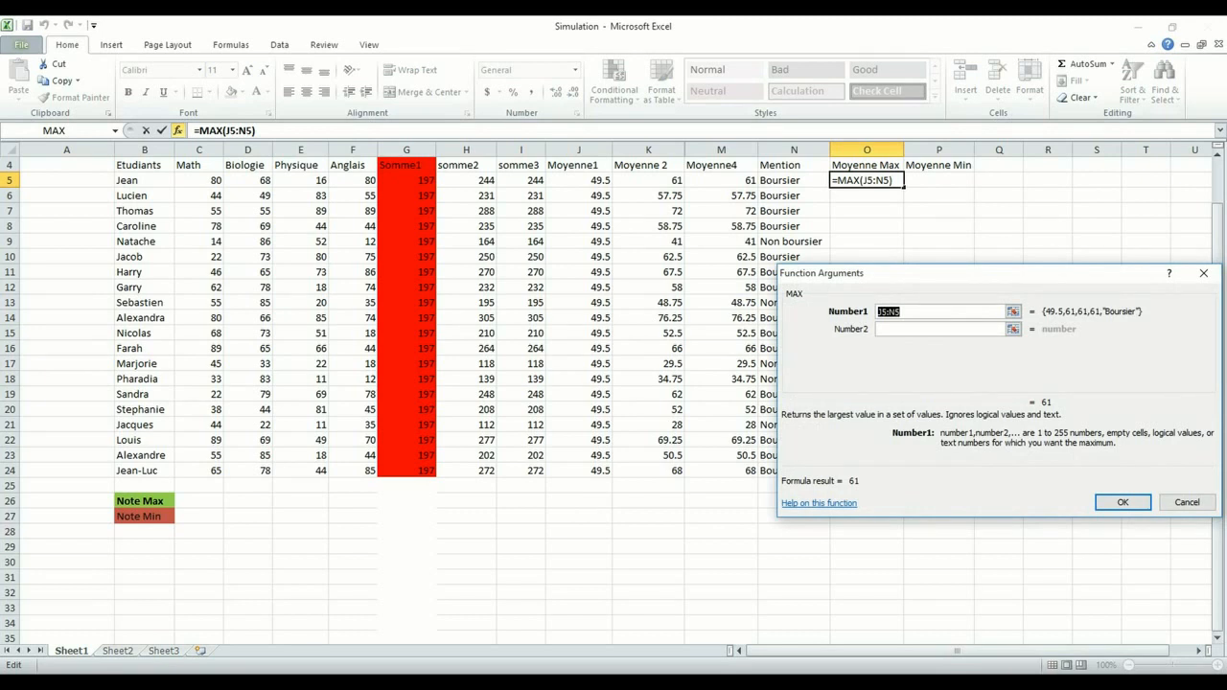
drag(734, 180, 753, 475)
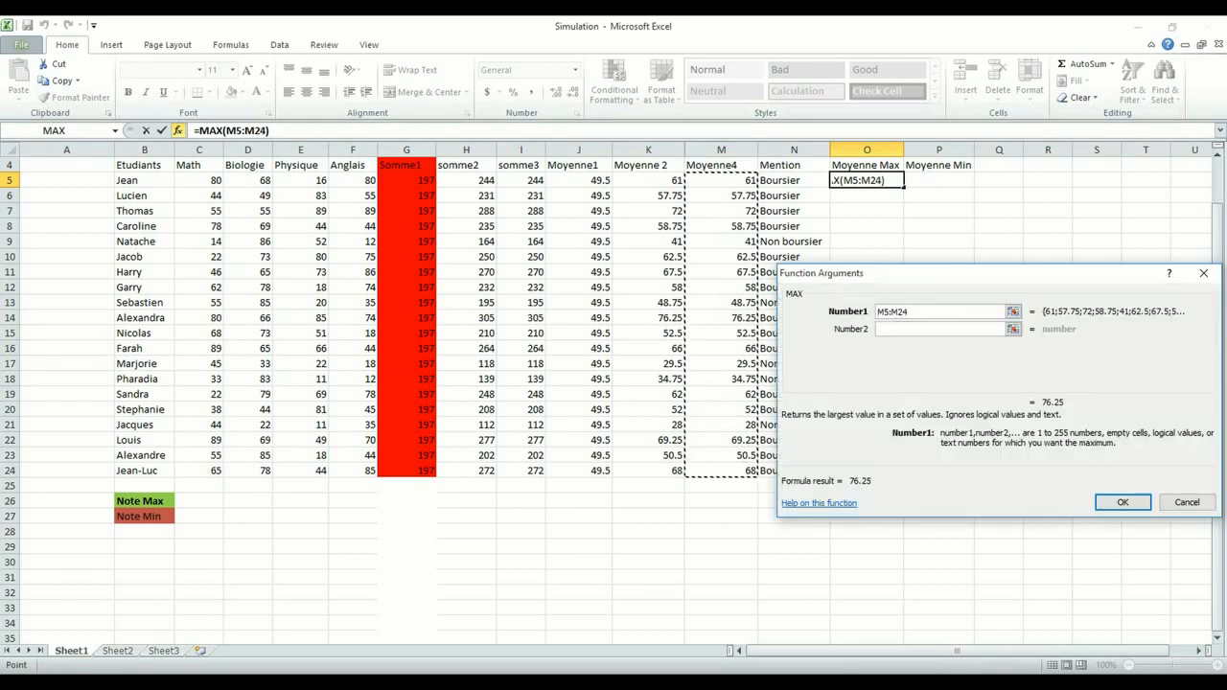
click(1014, 312)
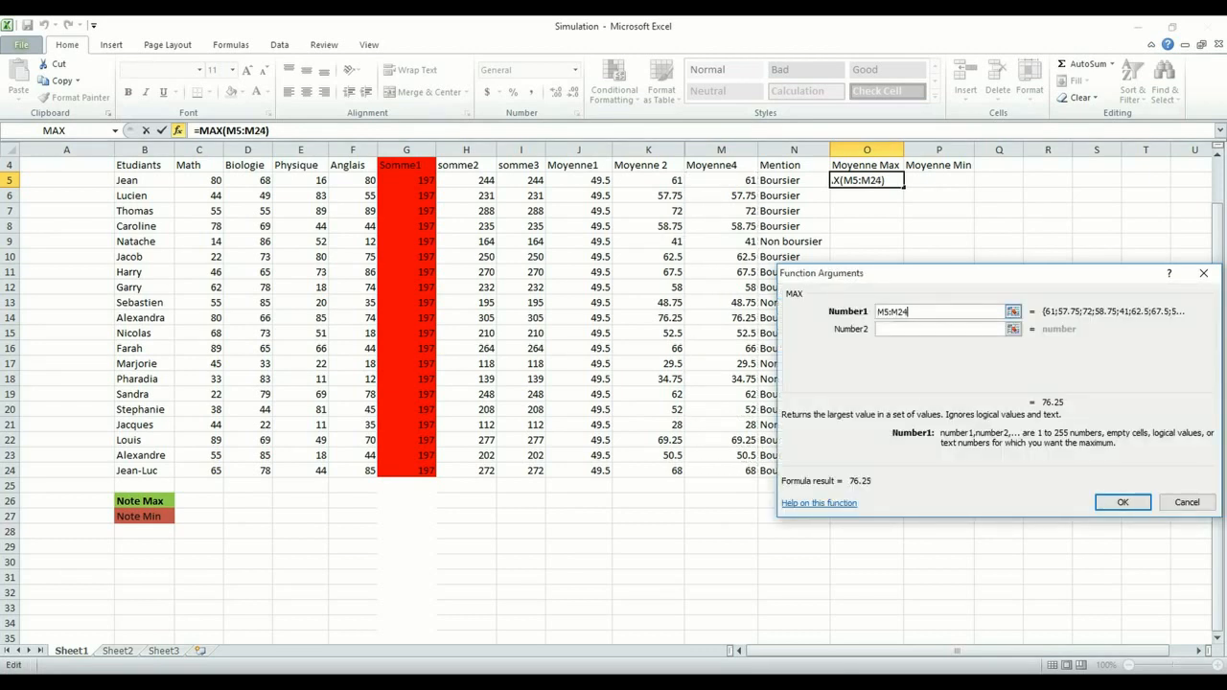
key(BackSpace)
key(BackSpace)
key(BackSpace)
key(BackSpace)
key(BackSpace)
key(BackSpace)
- Set the MAX function's range to M5:M25, enter the formula in O5 and check it against the Moyenne4 averages
text(M)
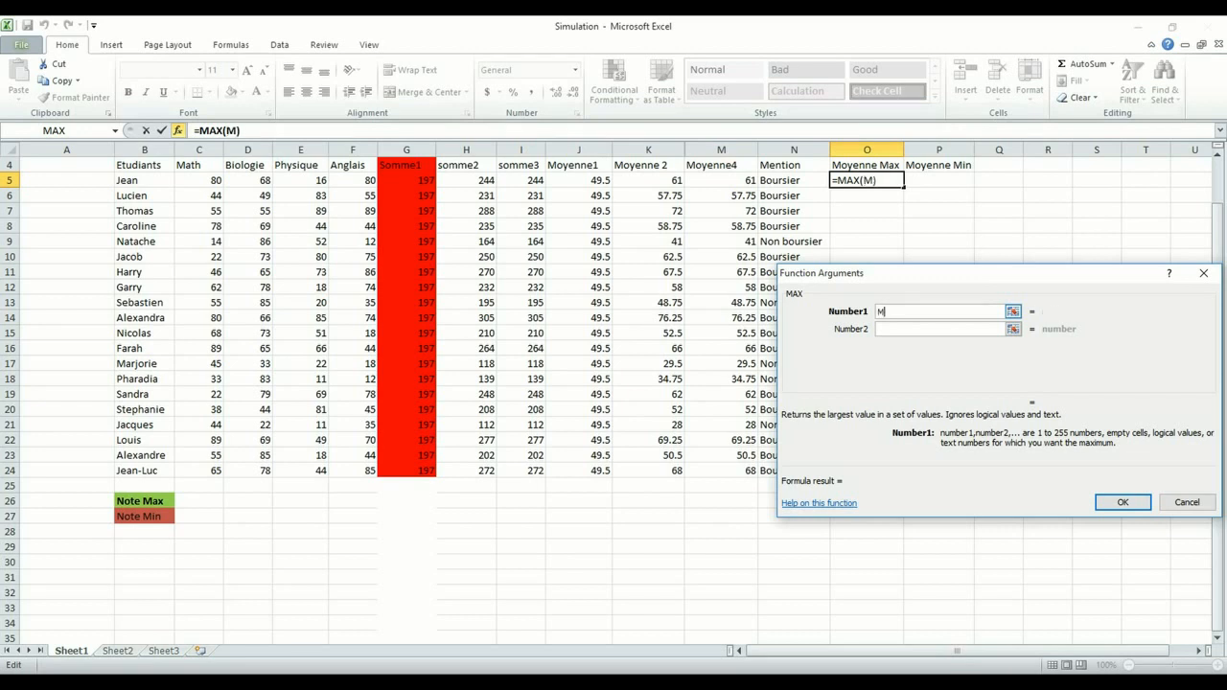
text(5:M25)
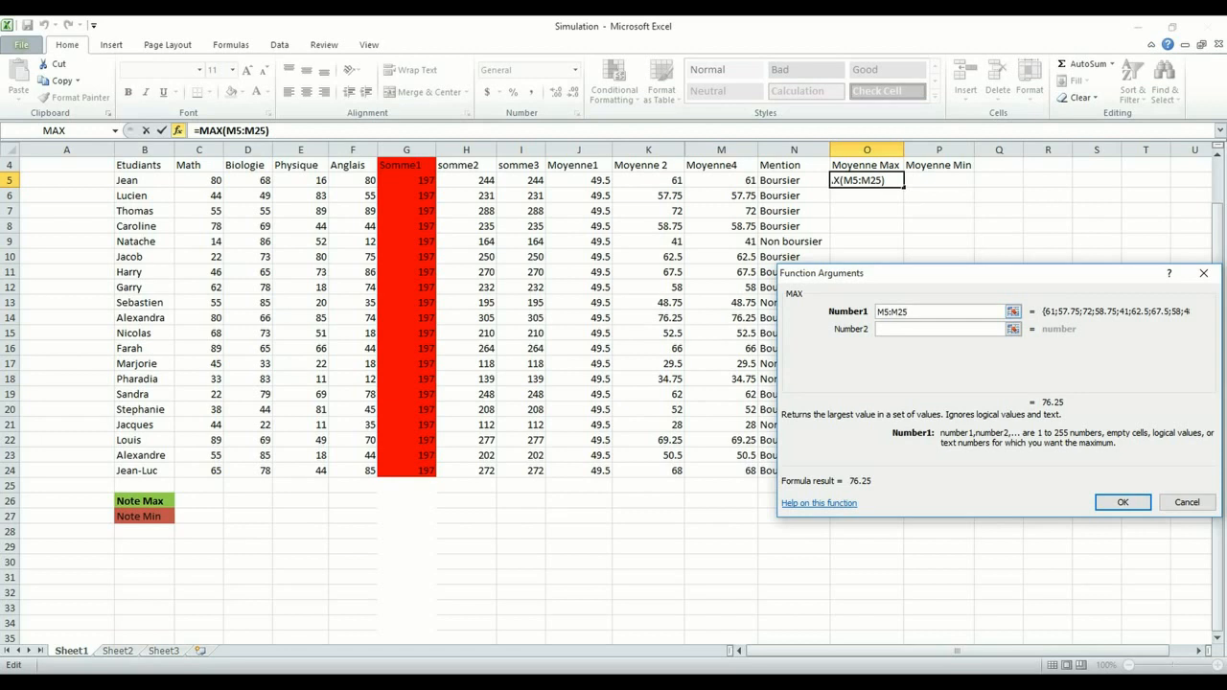
click(940, 329)
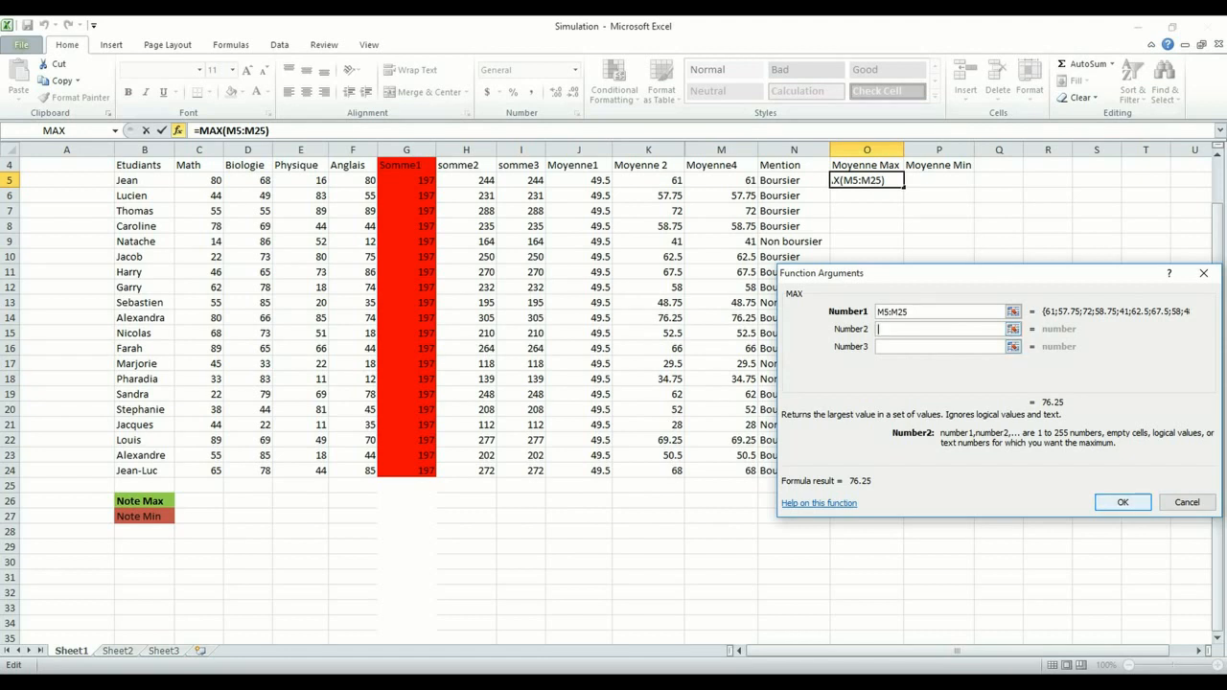
click(1122, 502)
click(867, 226)
click(867, 180)
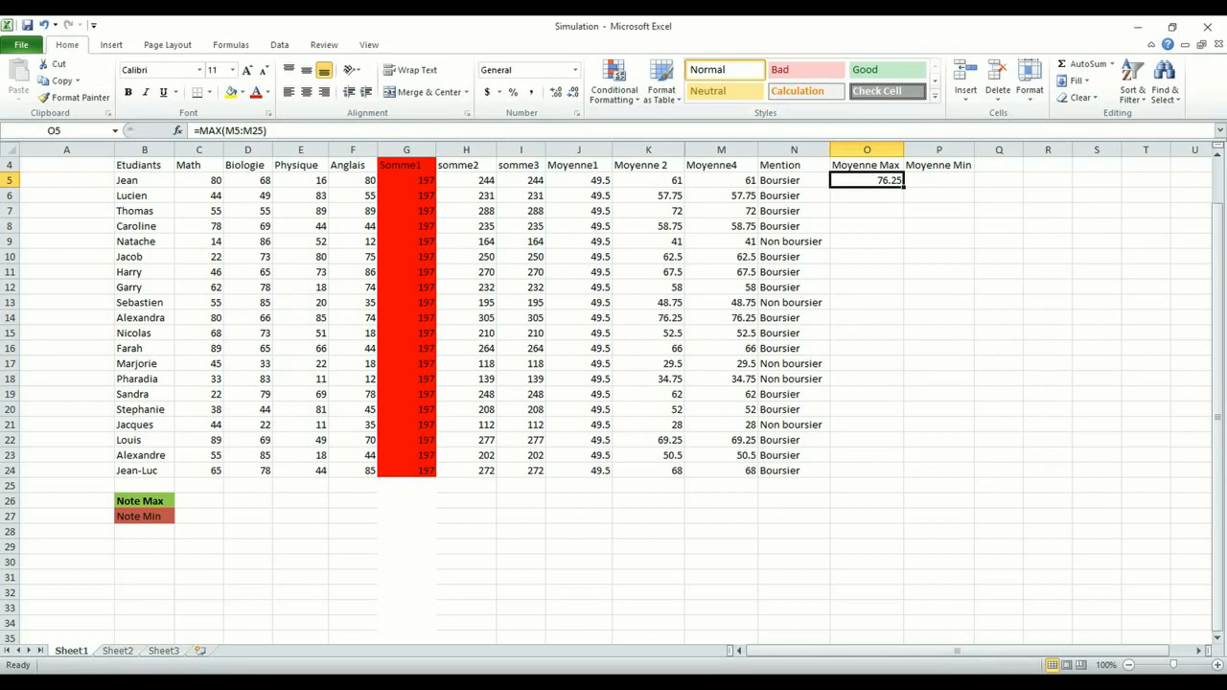
click(721, 196)
click(721, 241)
click(721, 303)
click(721, 318)
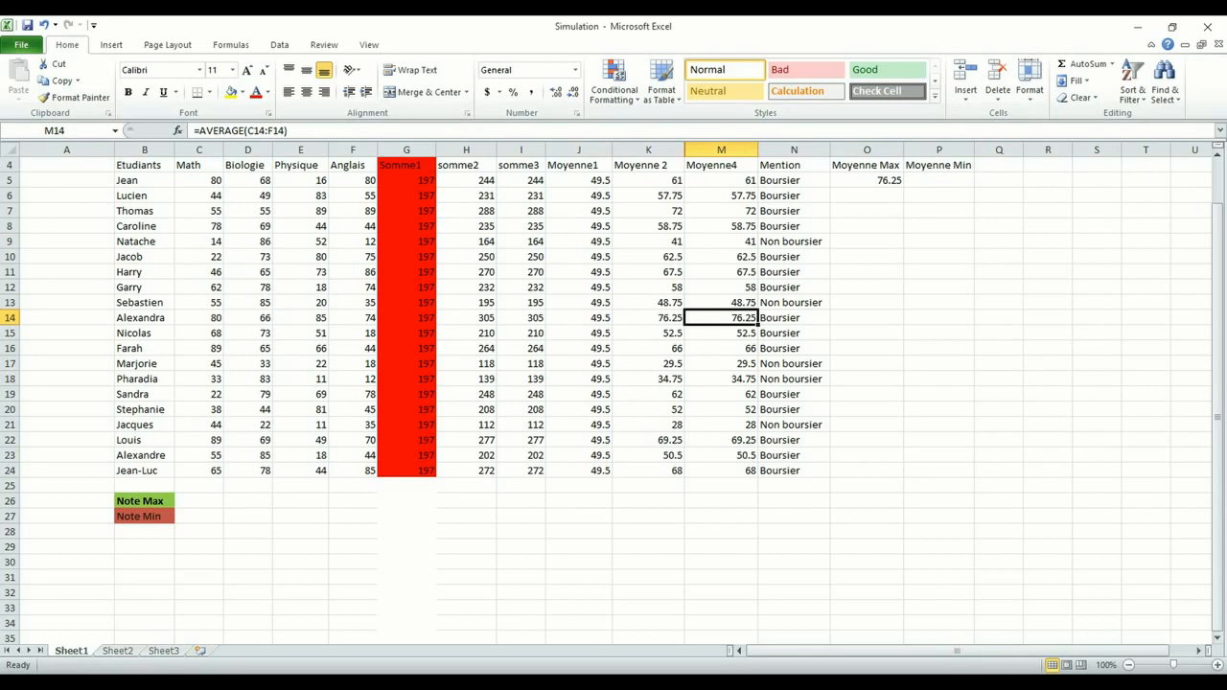
click(939, 180)
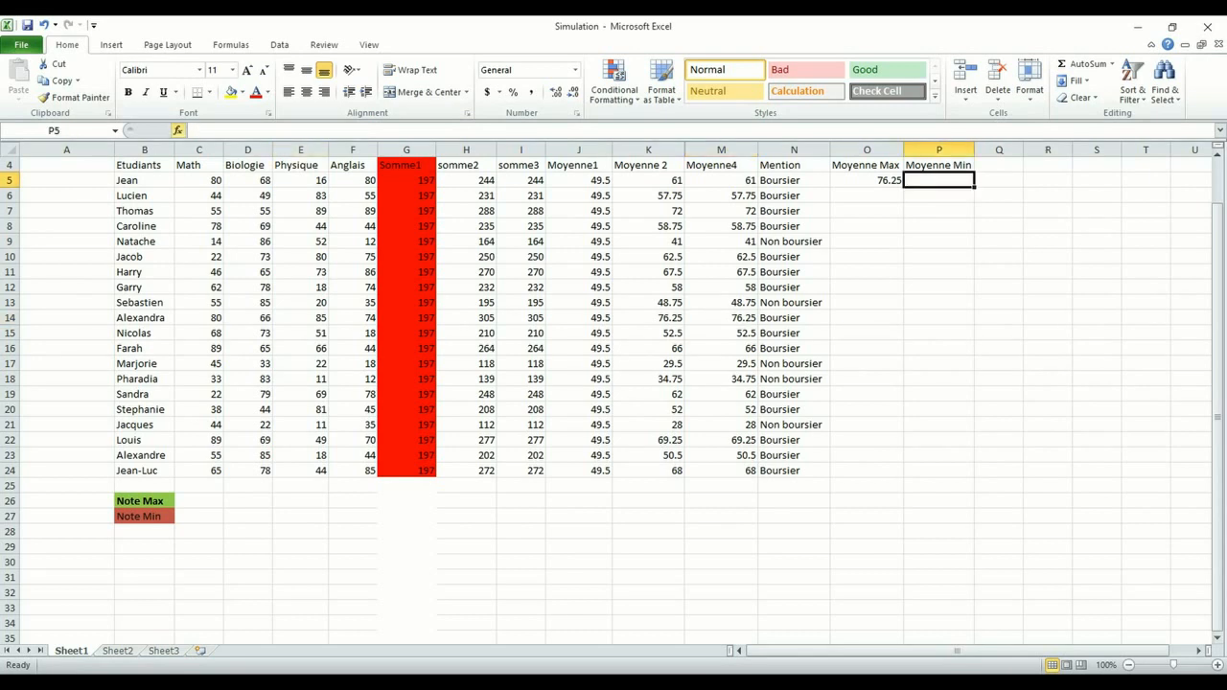
click(178, 130)
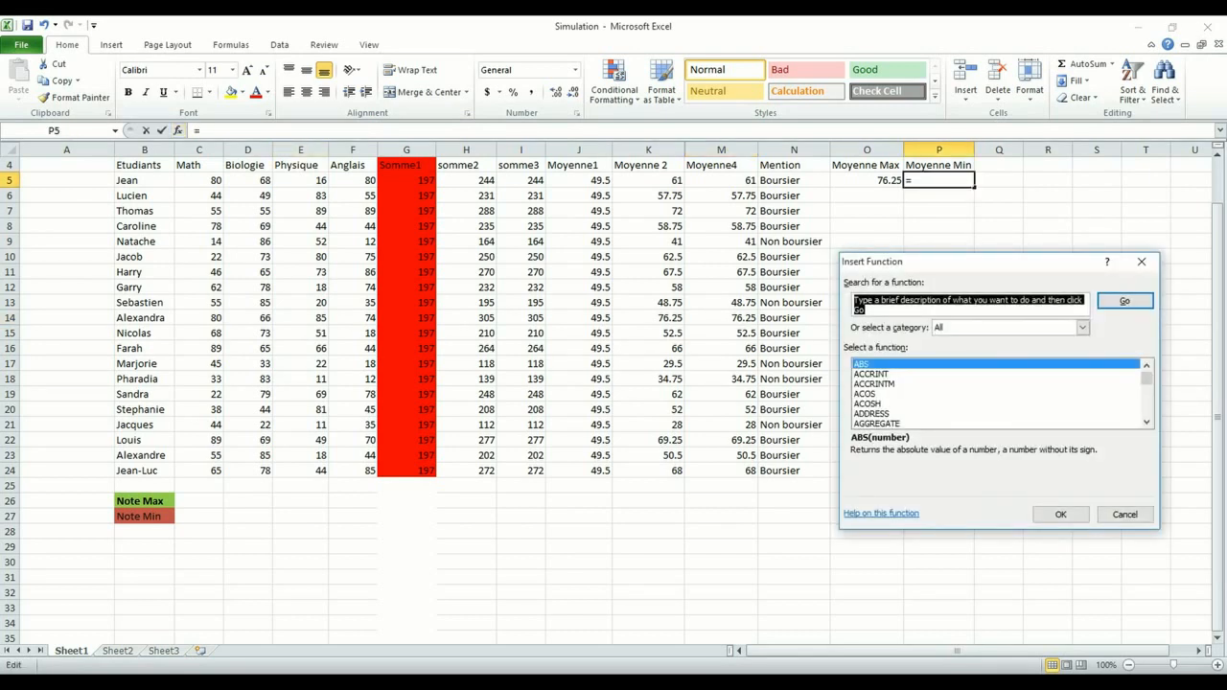
click(866, 394)
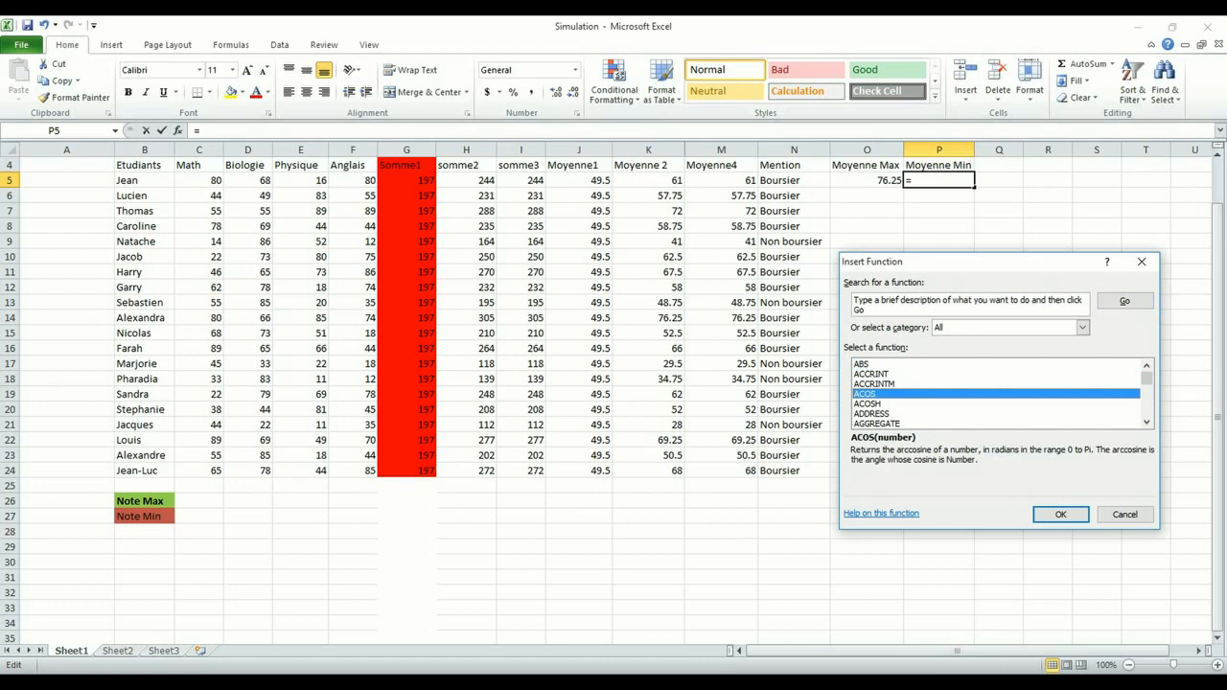
key(m)
click(1147, 422)
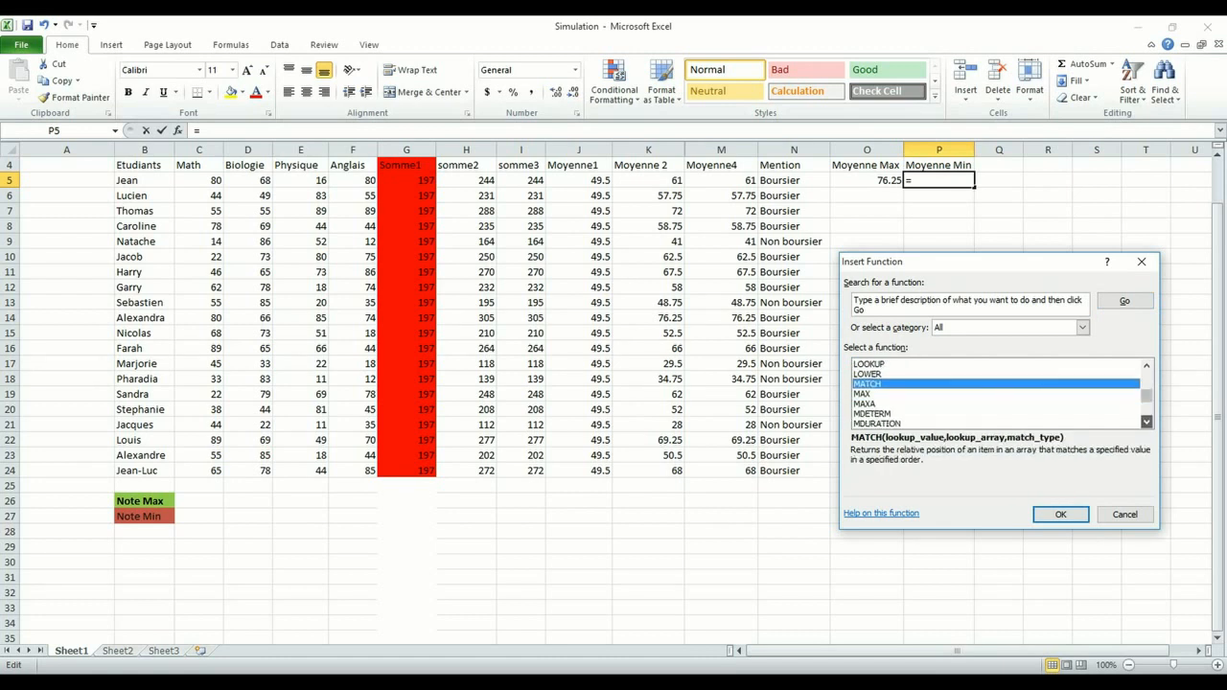
click(863, 413)
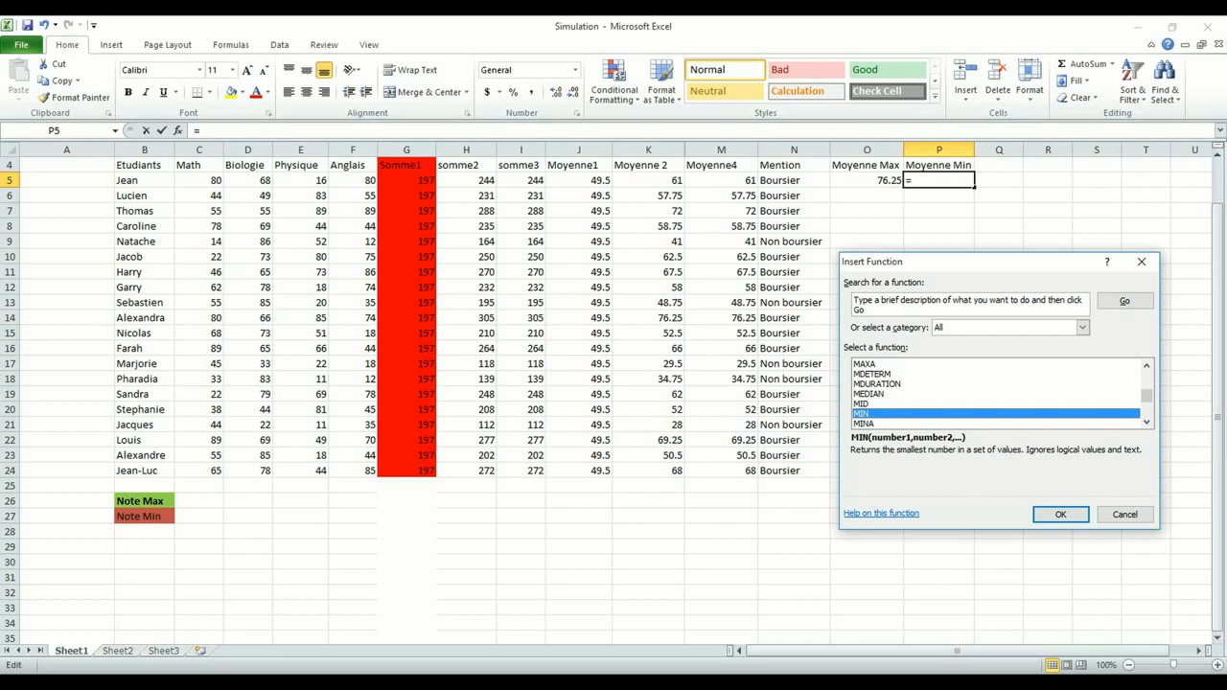
click(1060, 514)
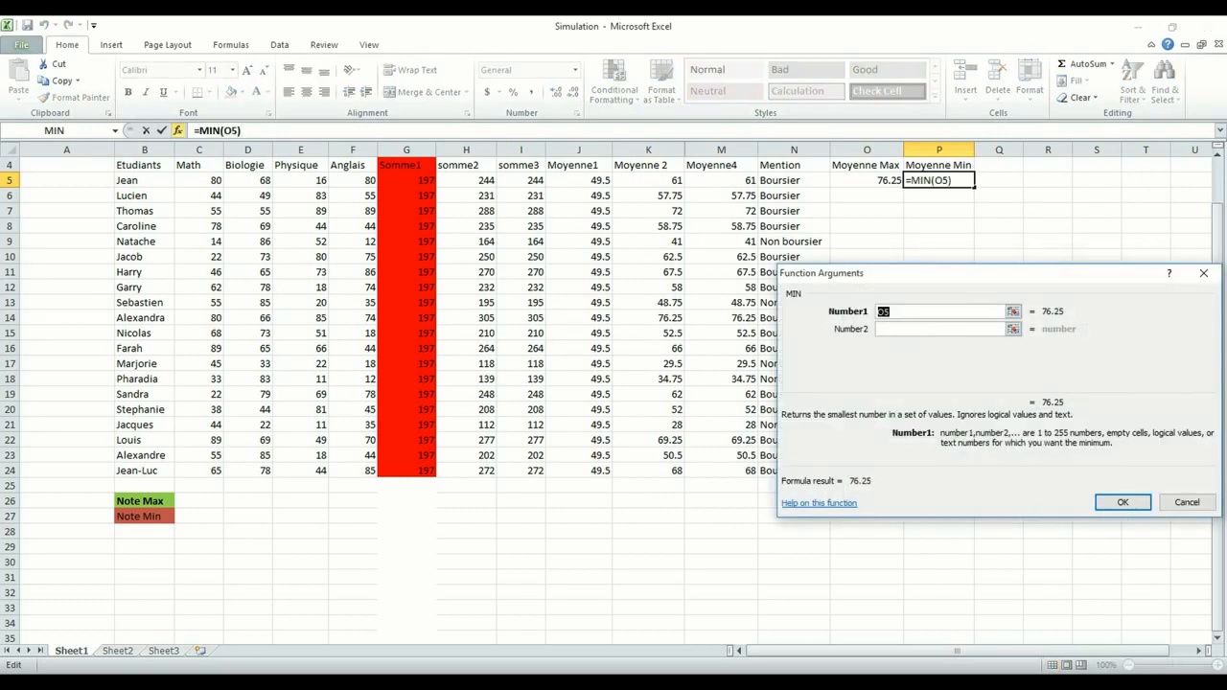
click(1203, 273)
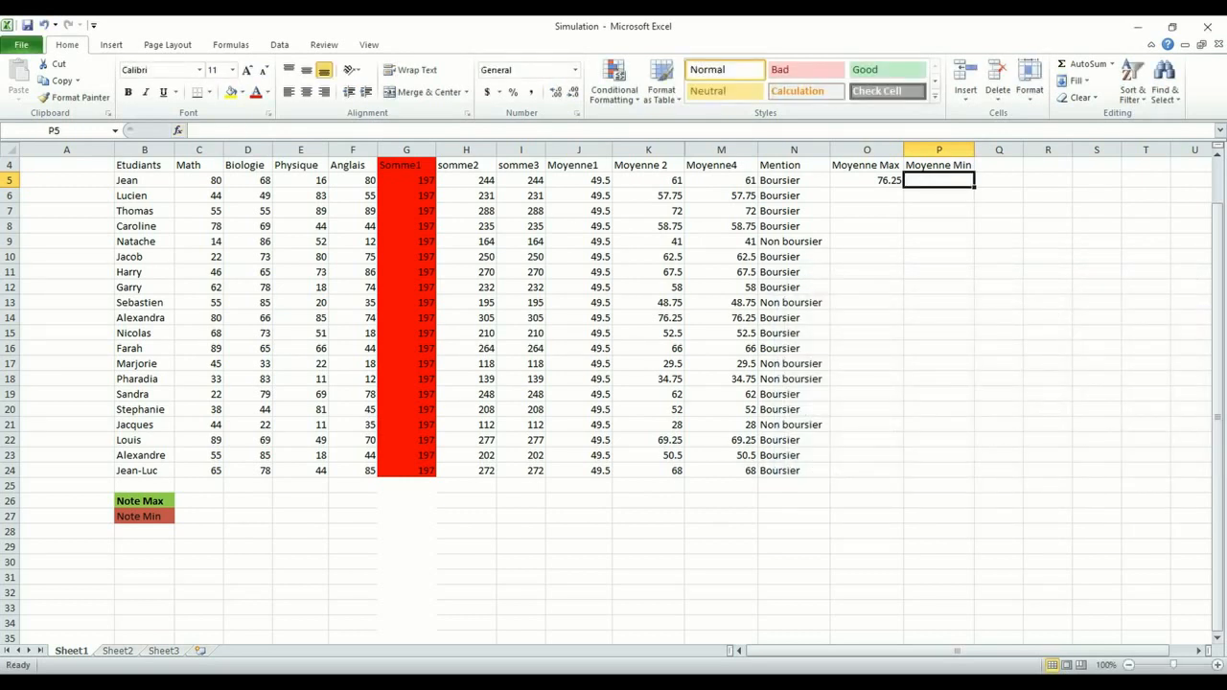
- Insert a MIN function in P5 under Moyenne Min
click(179, 131)
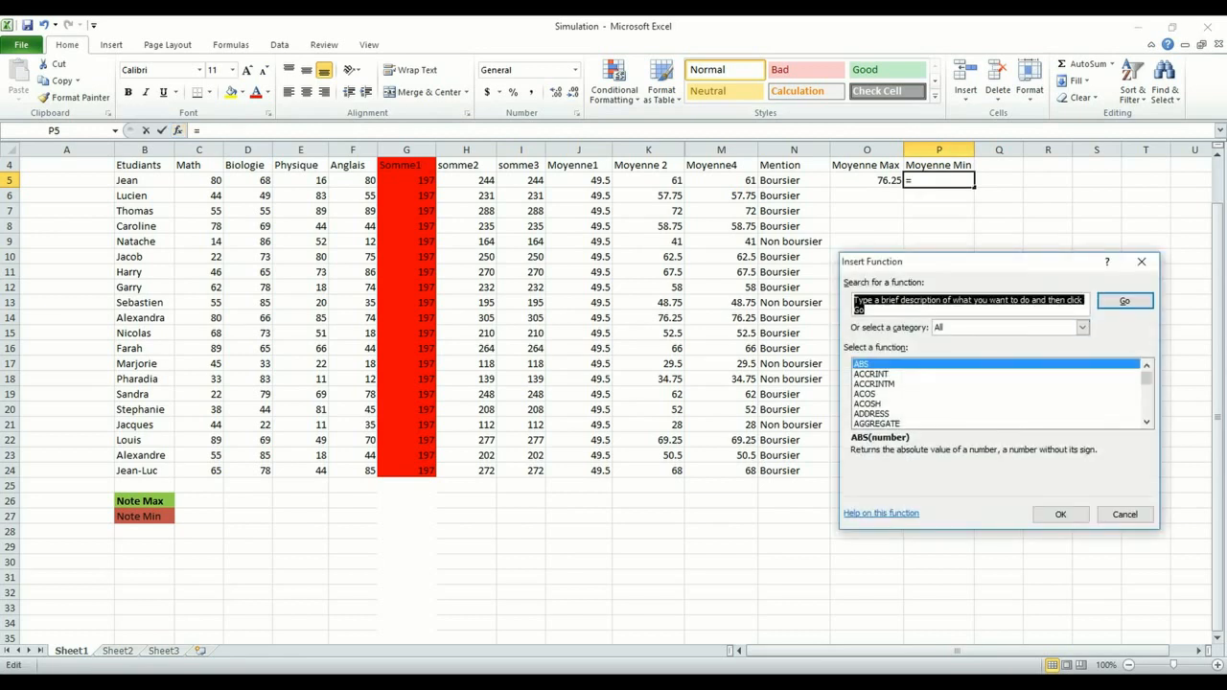
key(m)
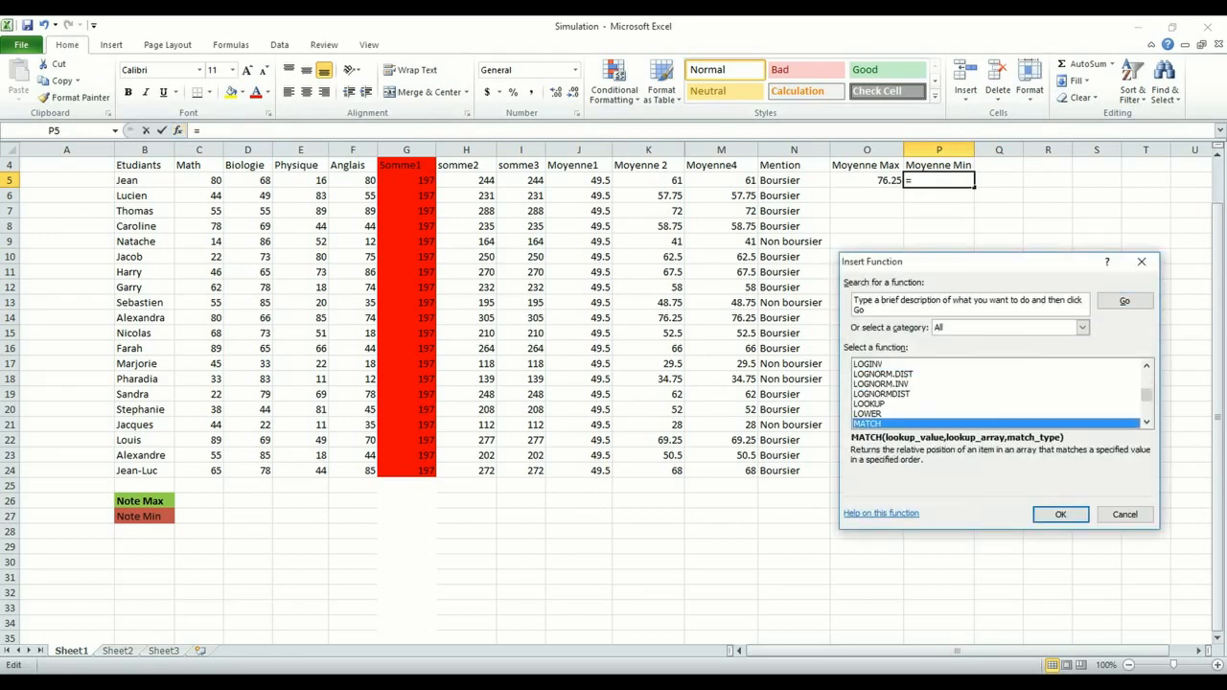
click(1147, 423)
click(1147, 423)
click(1147, 423)
click(1147, 423)
click(1147, 423)
click(1147, 423)
click(1147, 422)
click(1147, 423)
click(863, 415)
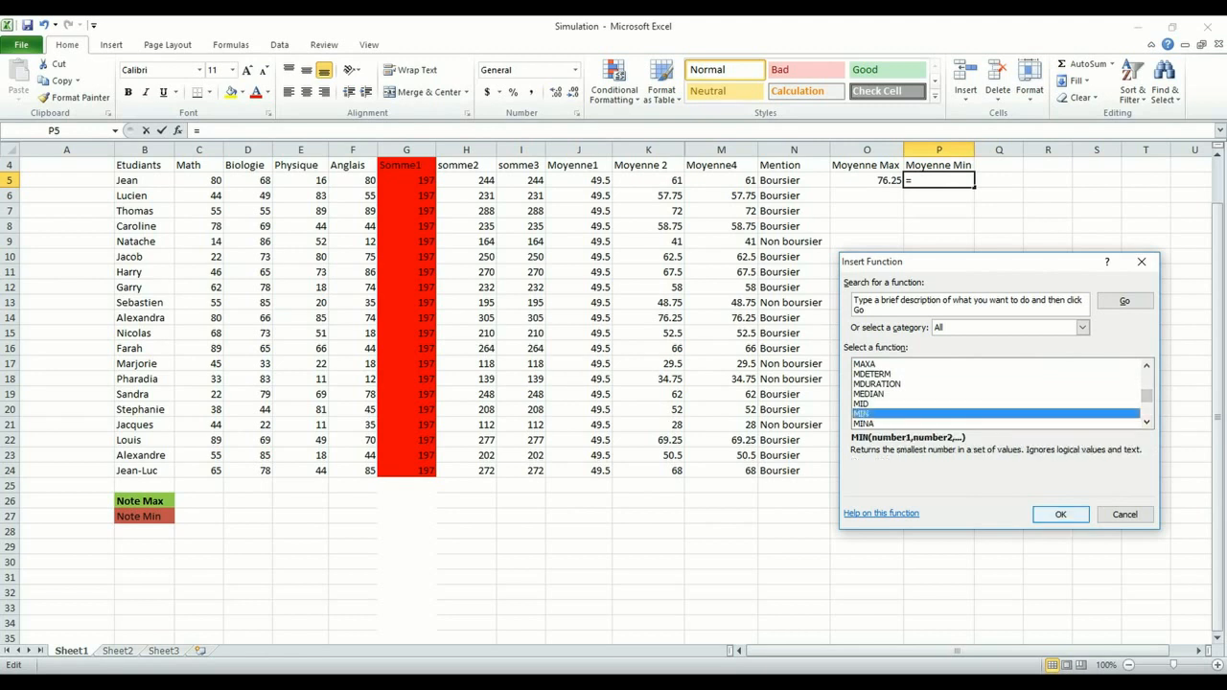
key(Return)
- Set the MIN function's range to M5:M24, enter the formula and compare it with the average in M21
drag(710, 180, 738, 470)
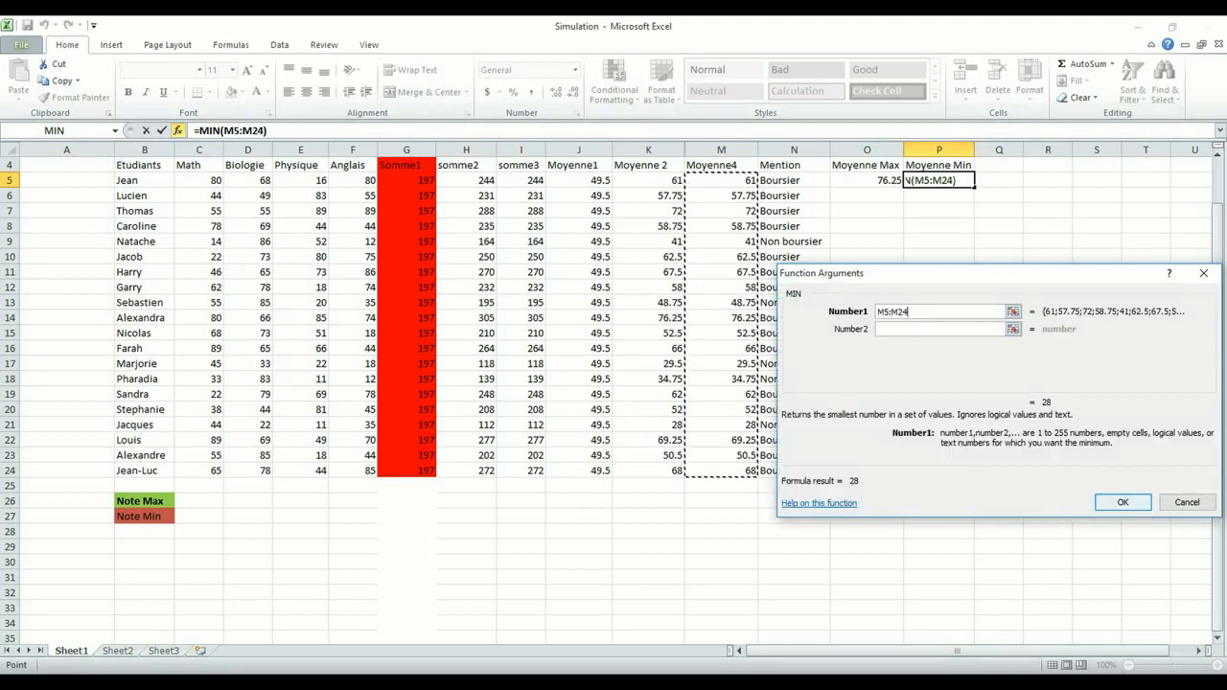
key(Return)
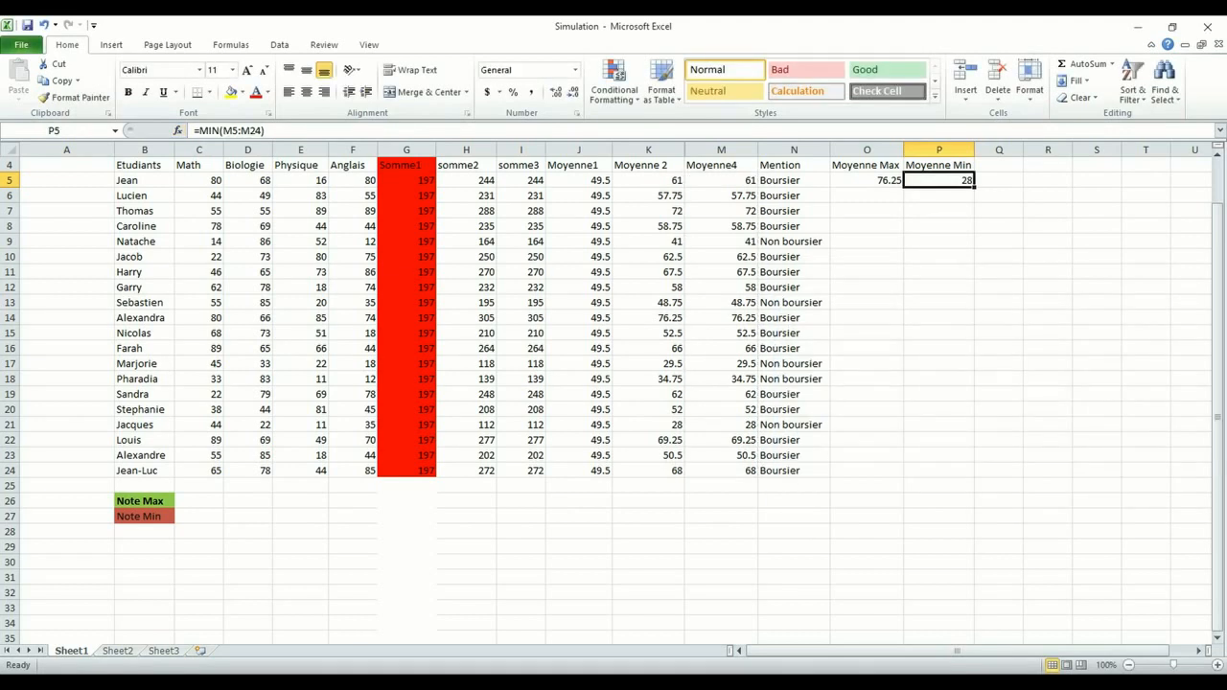
click(721, 425)
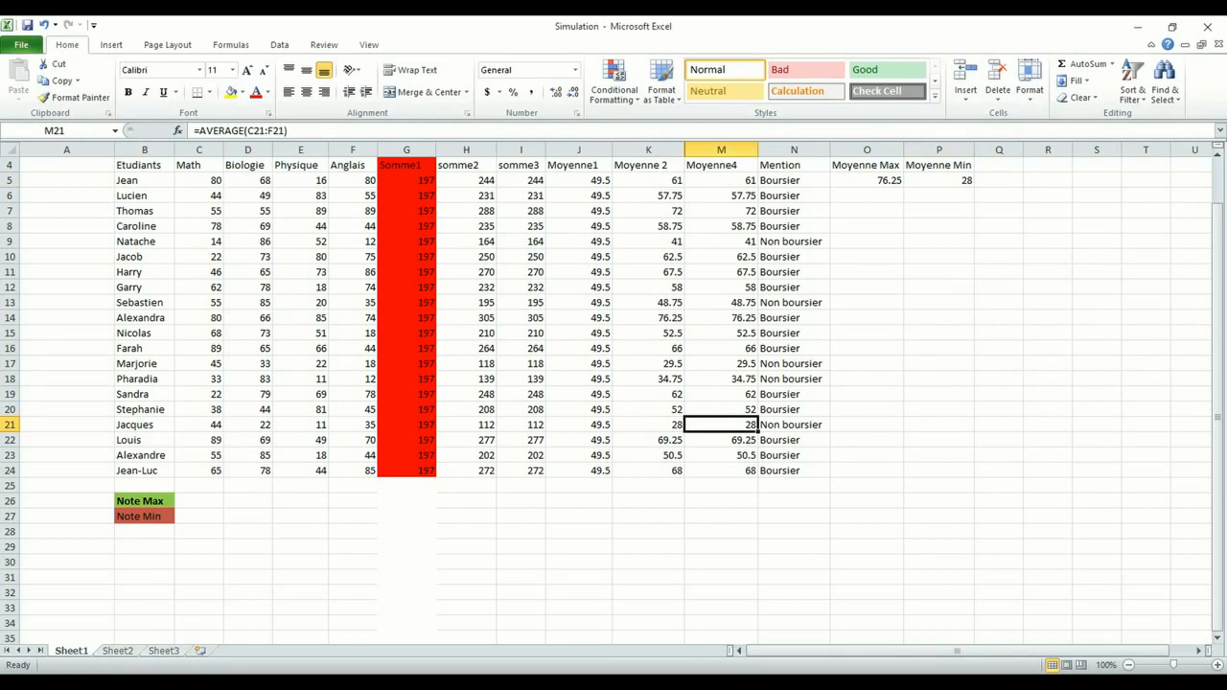
- Insert a MAX function in C26, the Note Max cell of the Math column
click(200, 501)
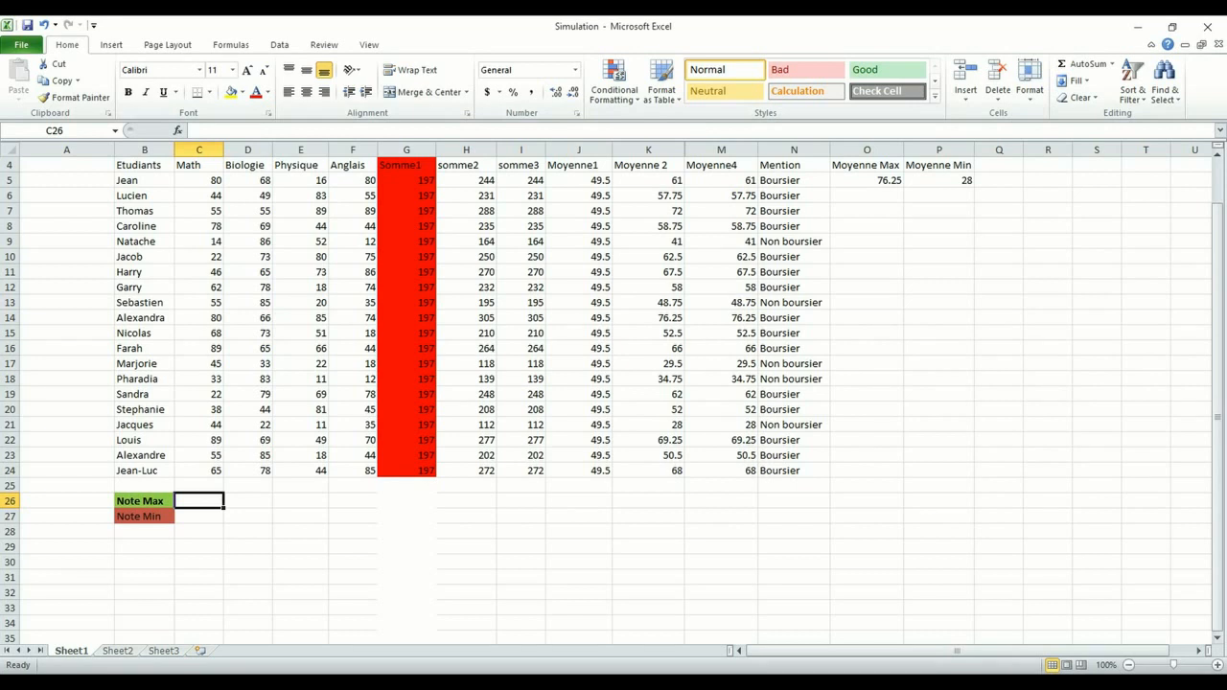
key(Down)
key(Up)
key(shift+F3)
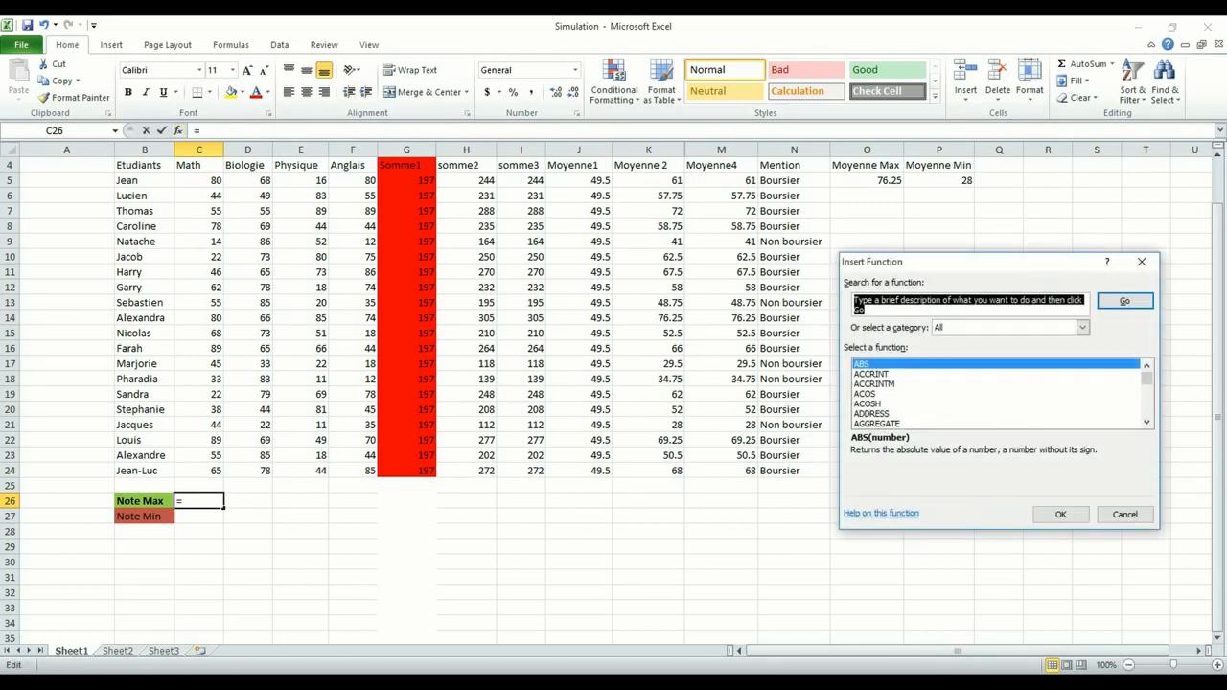
click(874, 414)
key(m)
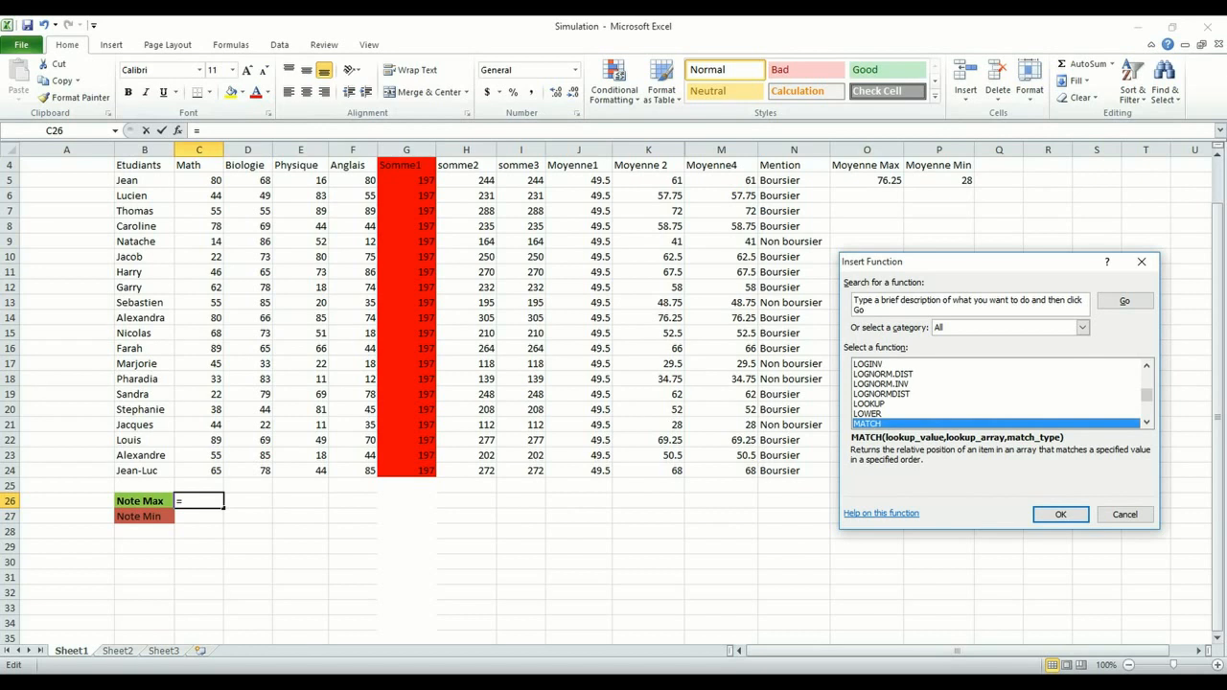
click(1147, 423)
click(1146, 423)
click(1147, 423)
click(1147, 423)
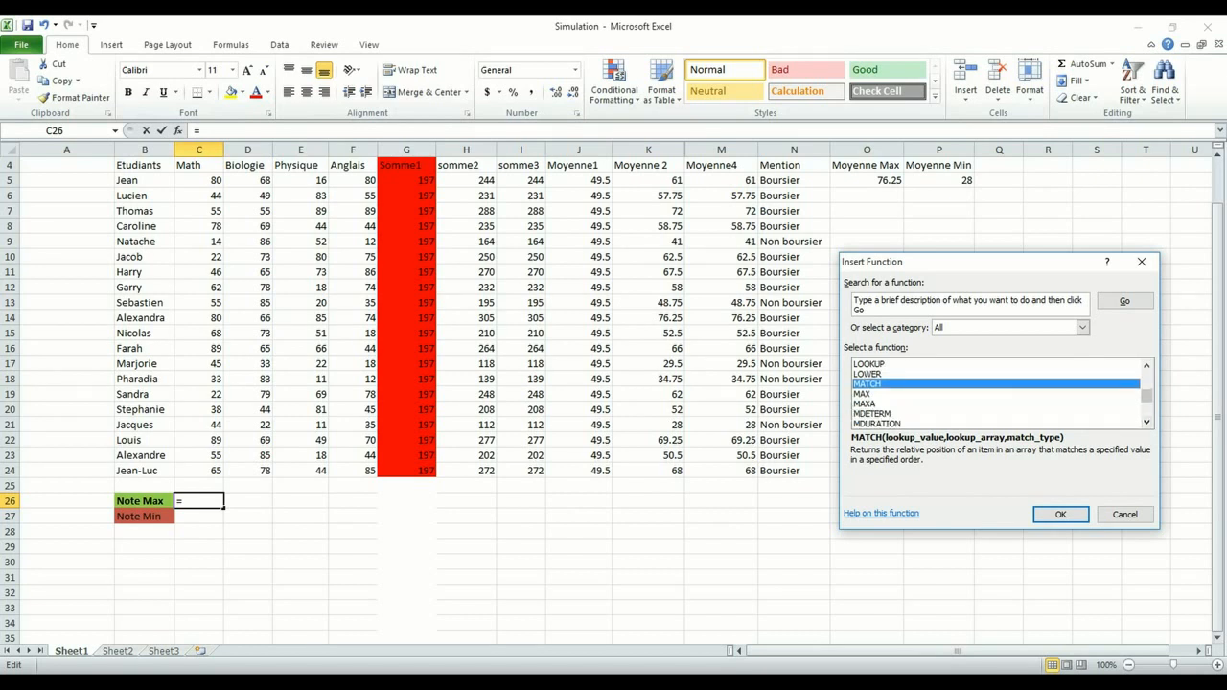
click(863, 394)
click(1060, 514)
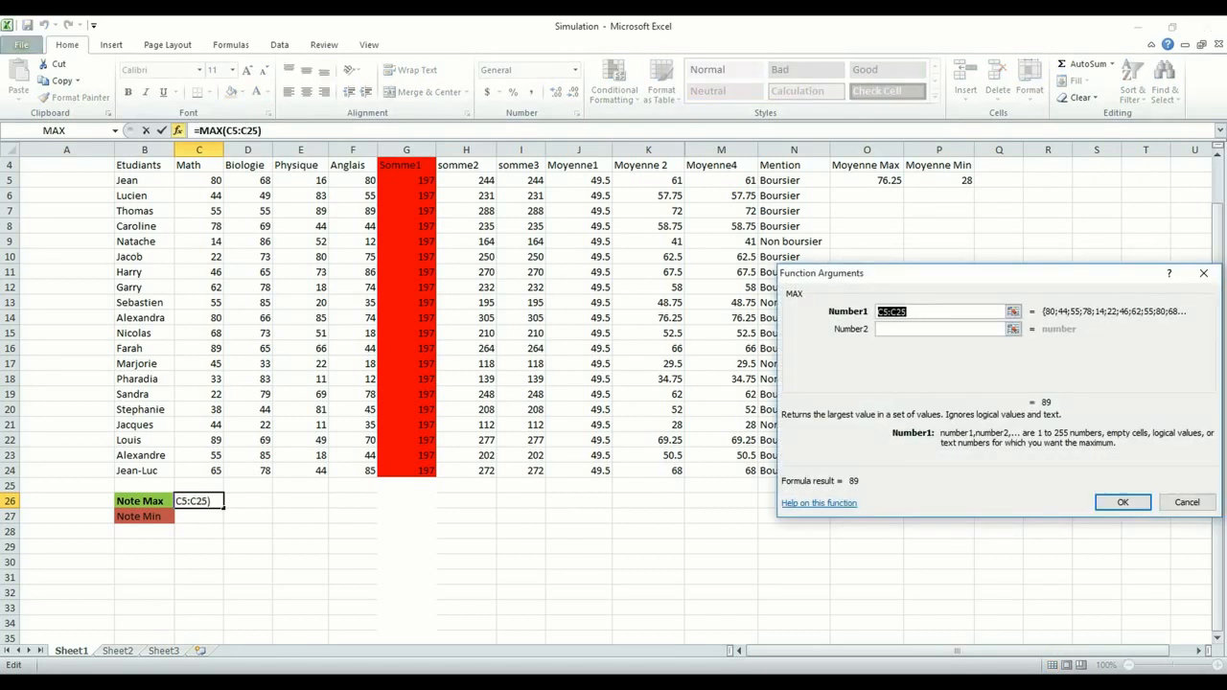
- Set the MAX function's range to the Math grades C5:C24 and enter the formula in C26
drag(199, 180, 198, 471)
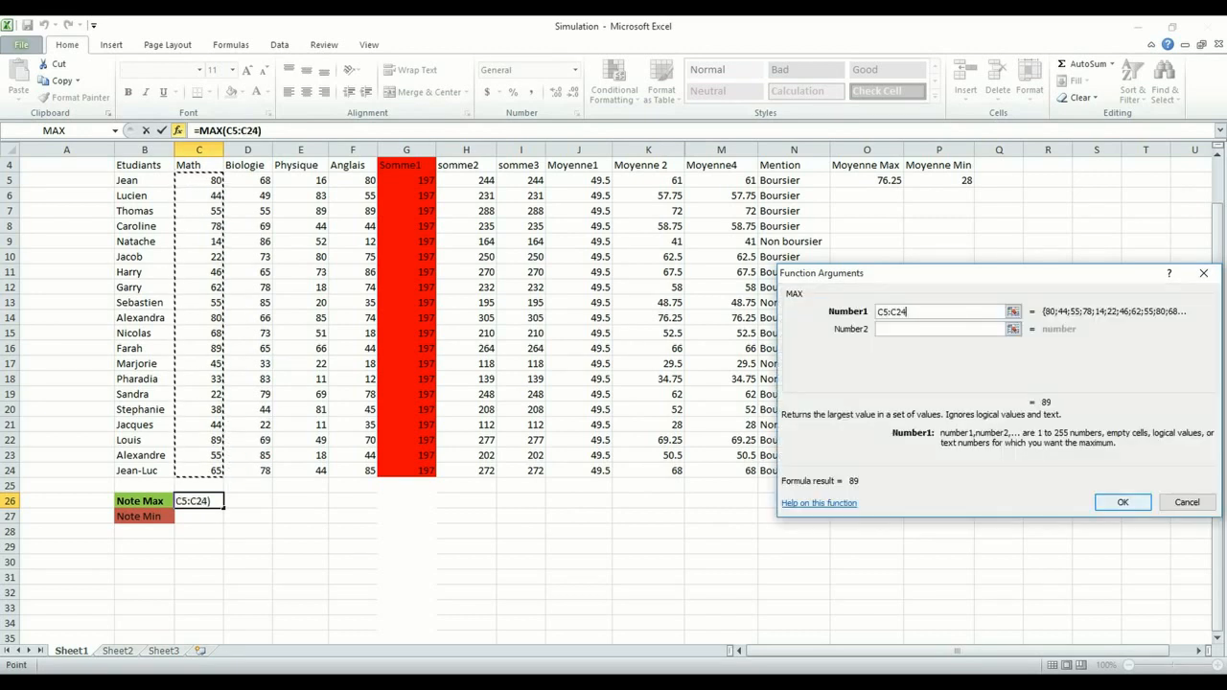
click(1123, 503)
click(406, 532)
click(199, 502)
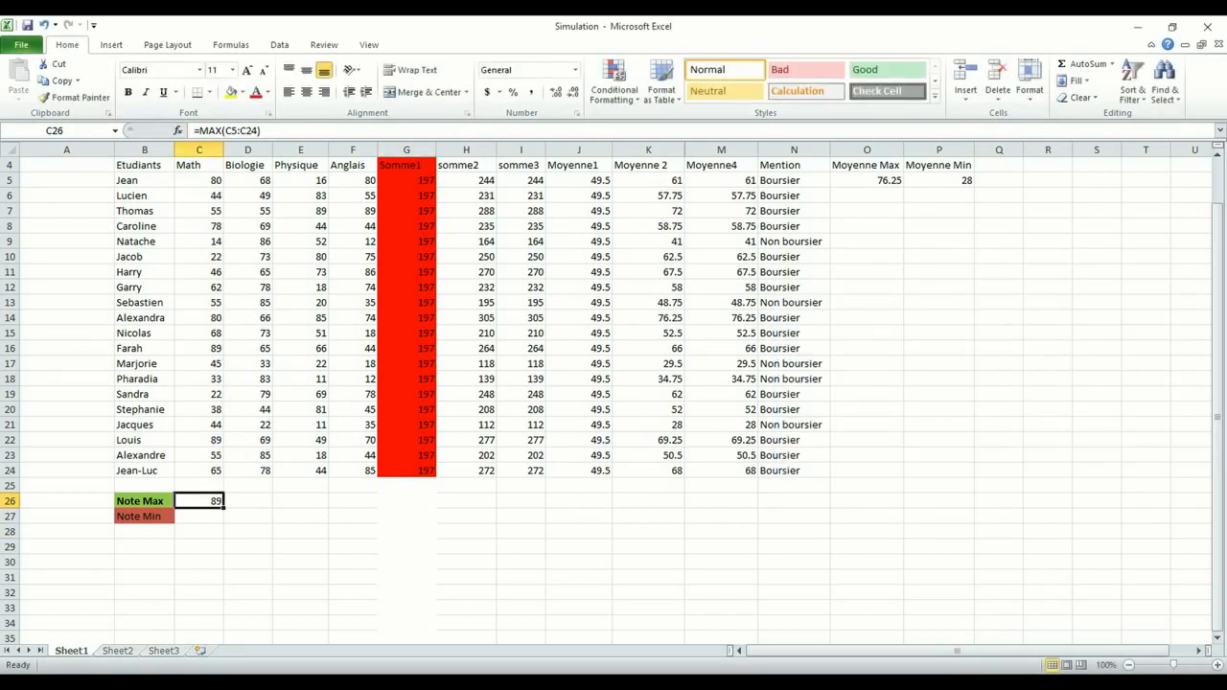
- Copy the Note Max formula from C26 across the Biologie, Physique and Anglais columns to F26
drag(223, 509, 370, 503)
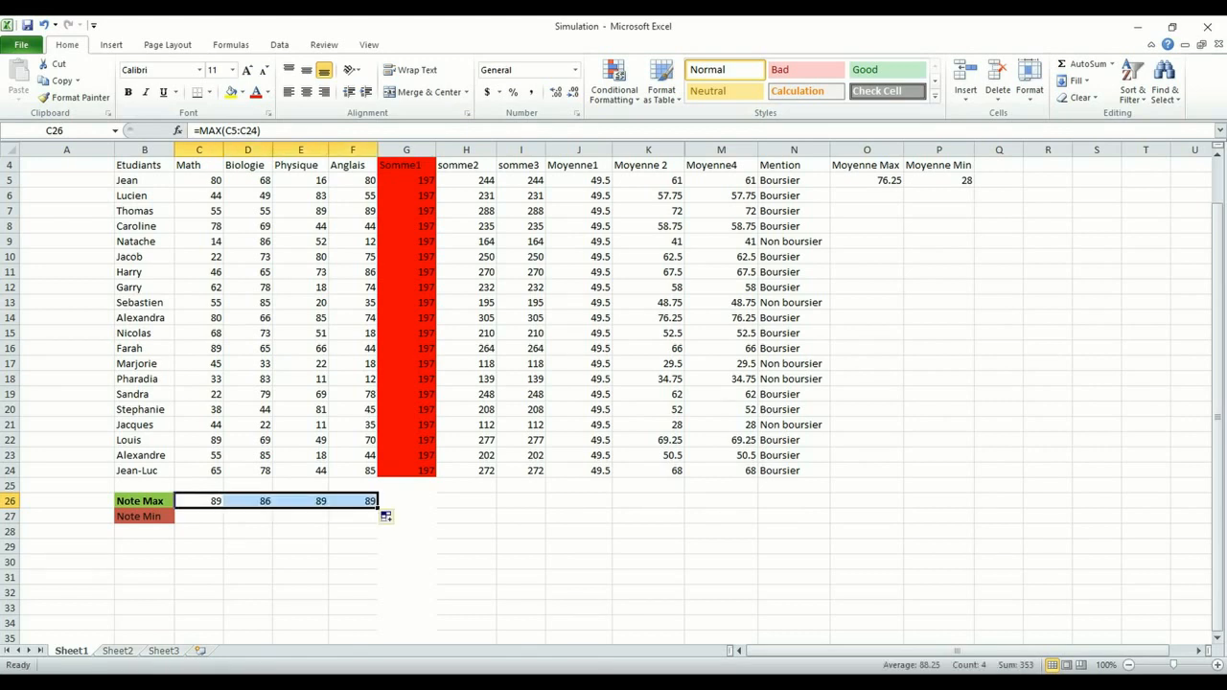
click(867, 563)
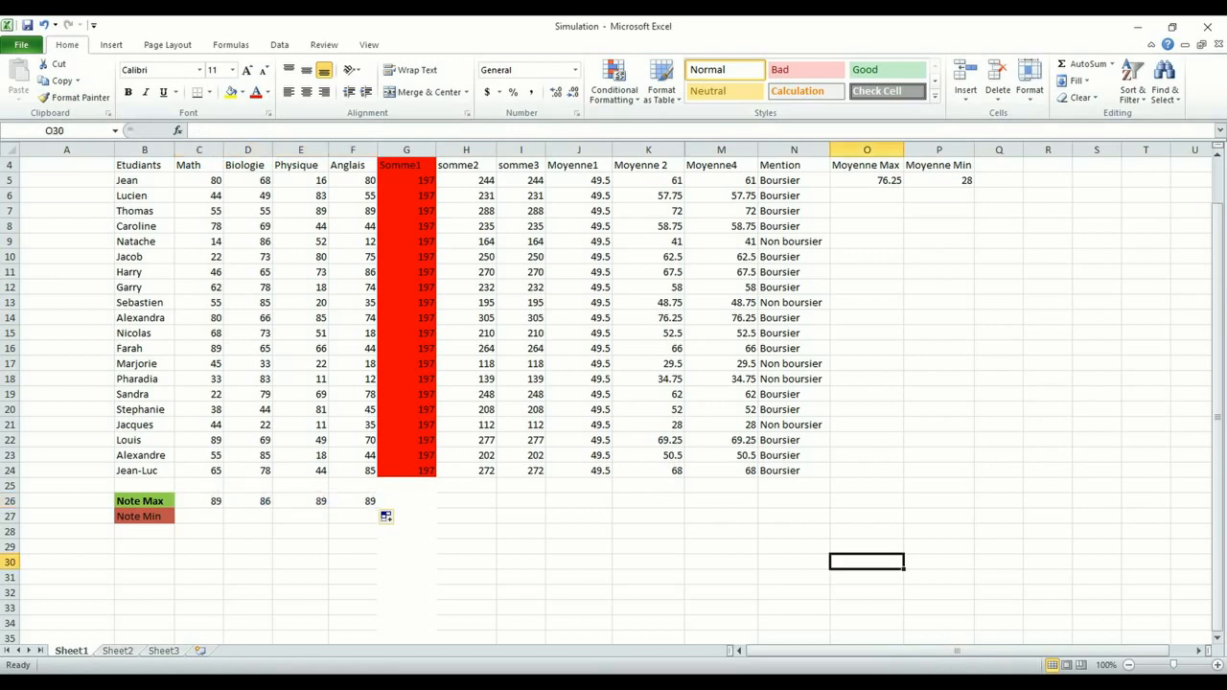
- Insert a MIN function in C27, the Note Min cell of the Math column
click(200, 517)
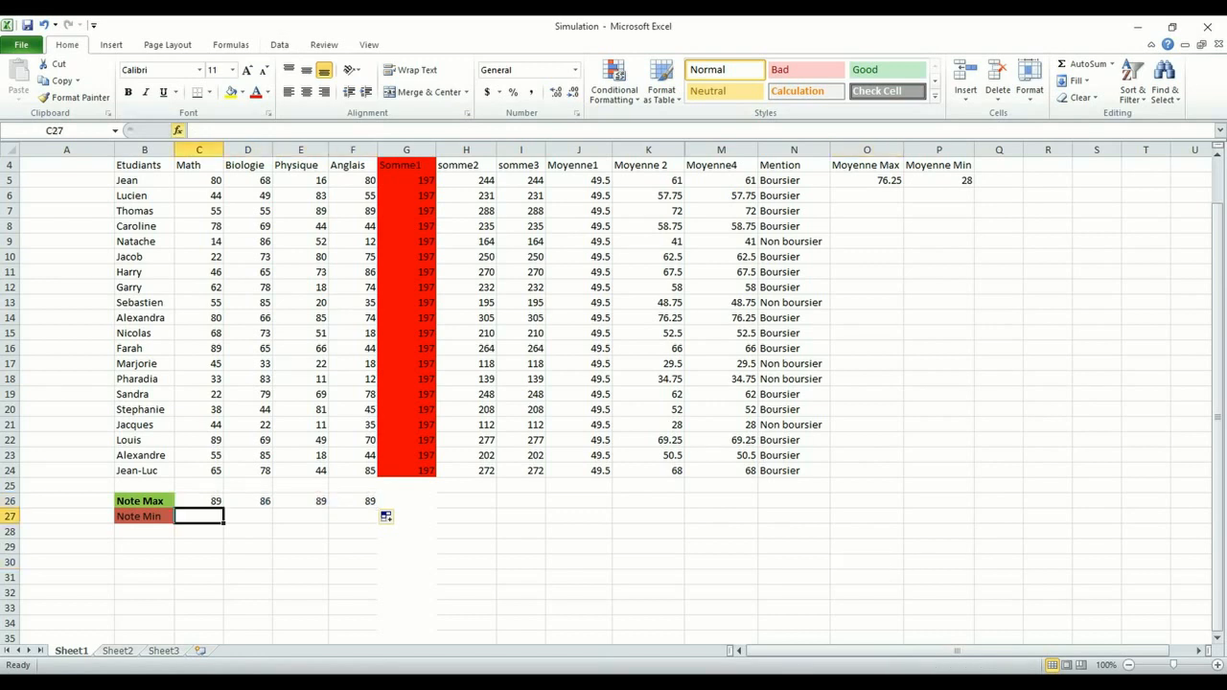
click(179, 131)
click(865, 395)
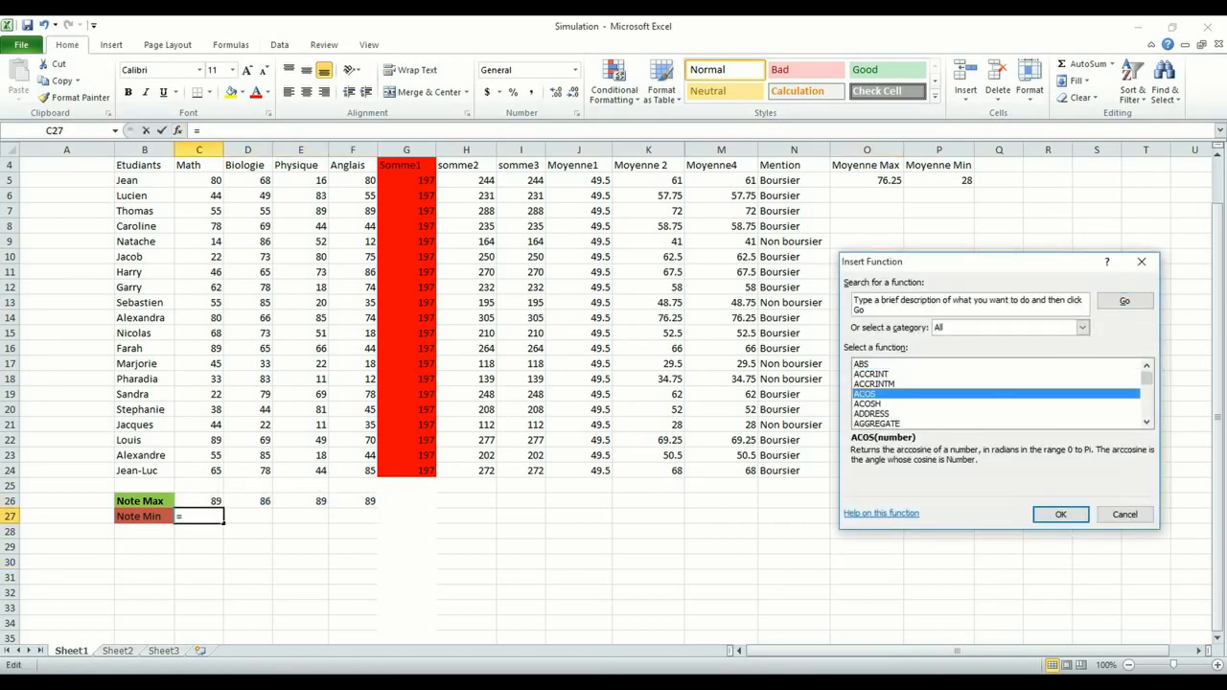
key(m)
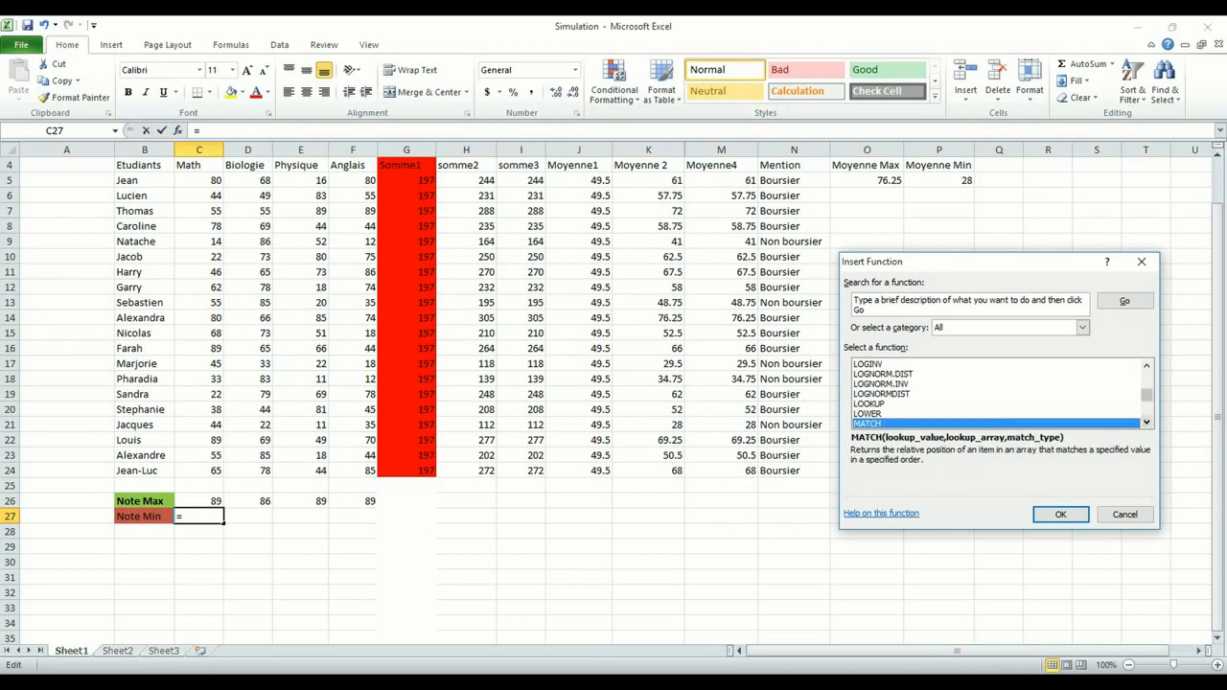
scroll(1147, 403, down, 2)
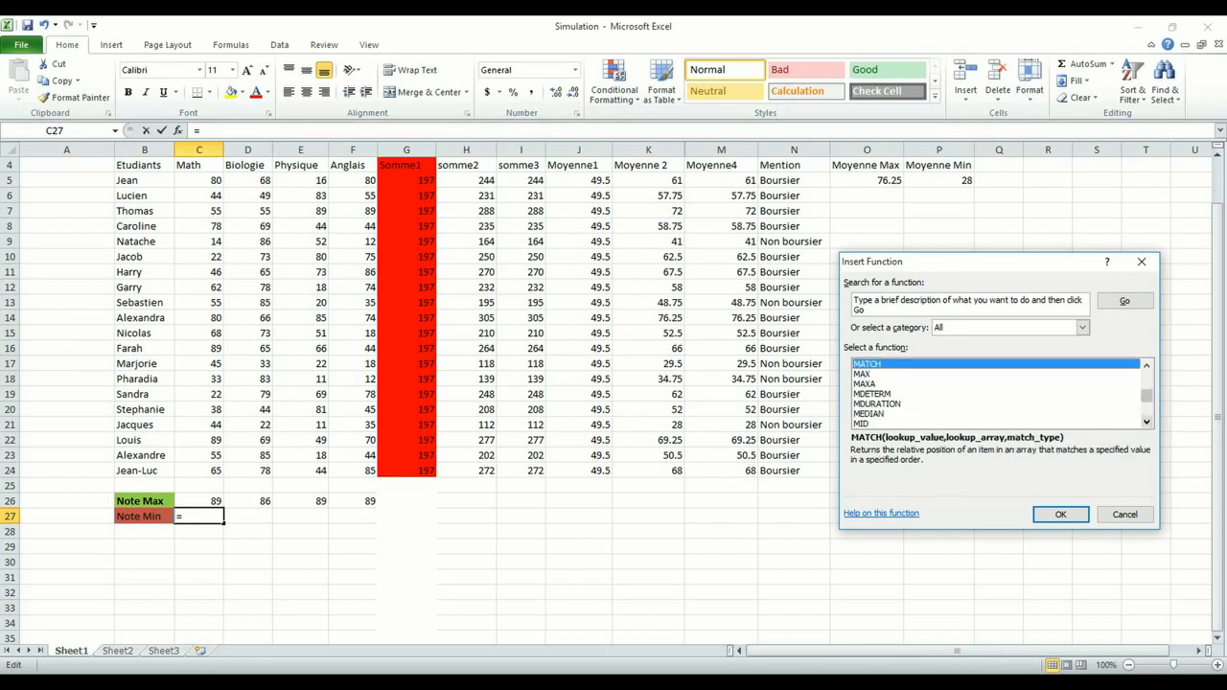
click(1147, 422)
click(1147, 422)
click(863, 414)
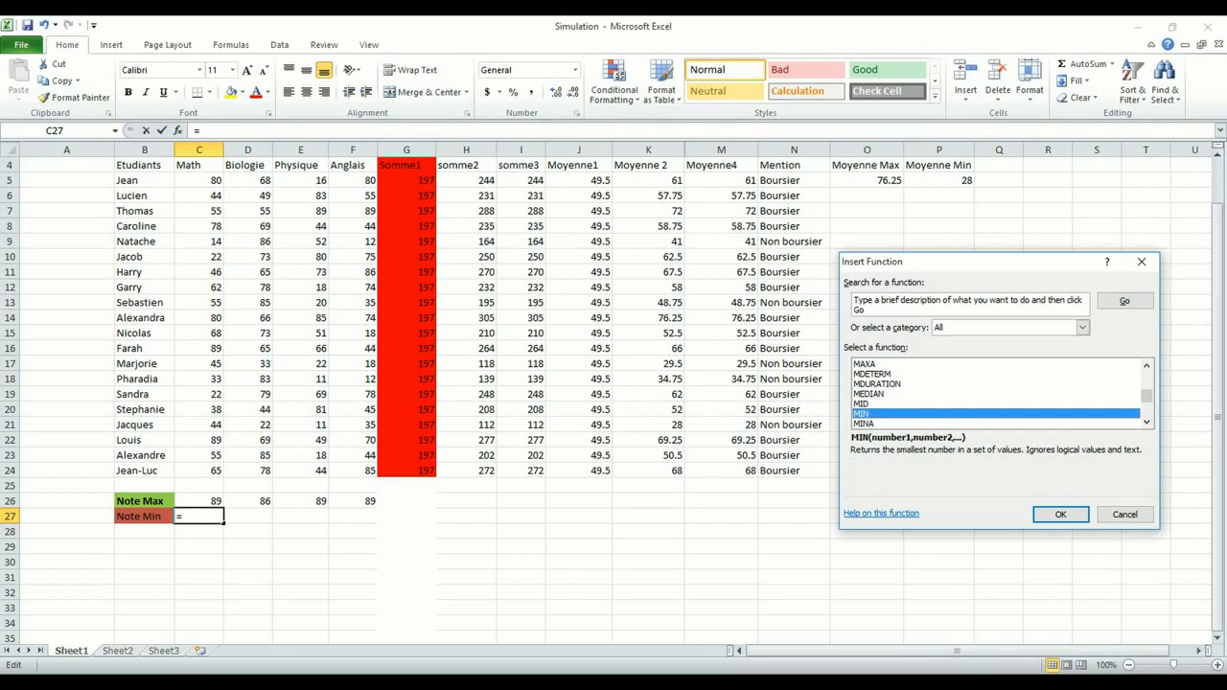
click(1061, 514)
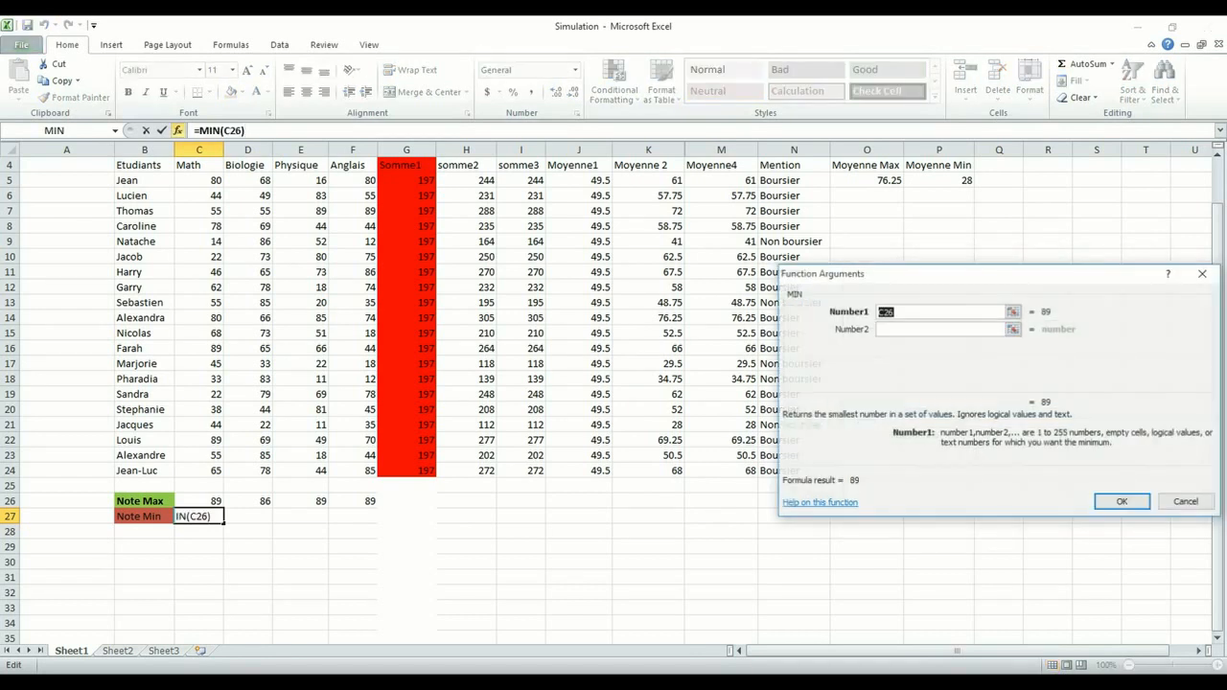
- Set the MIN function's range to the Math grades C5:C24 and enter the formula in C27
drag(198, 180, 201, 470)
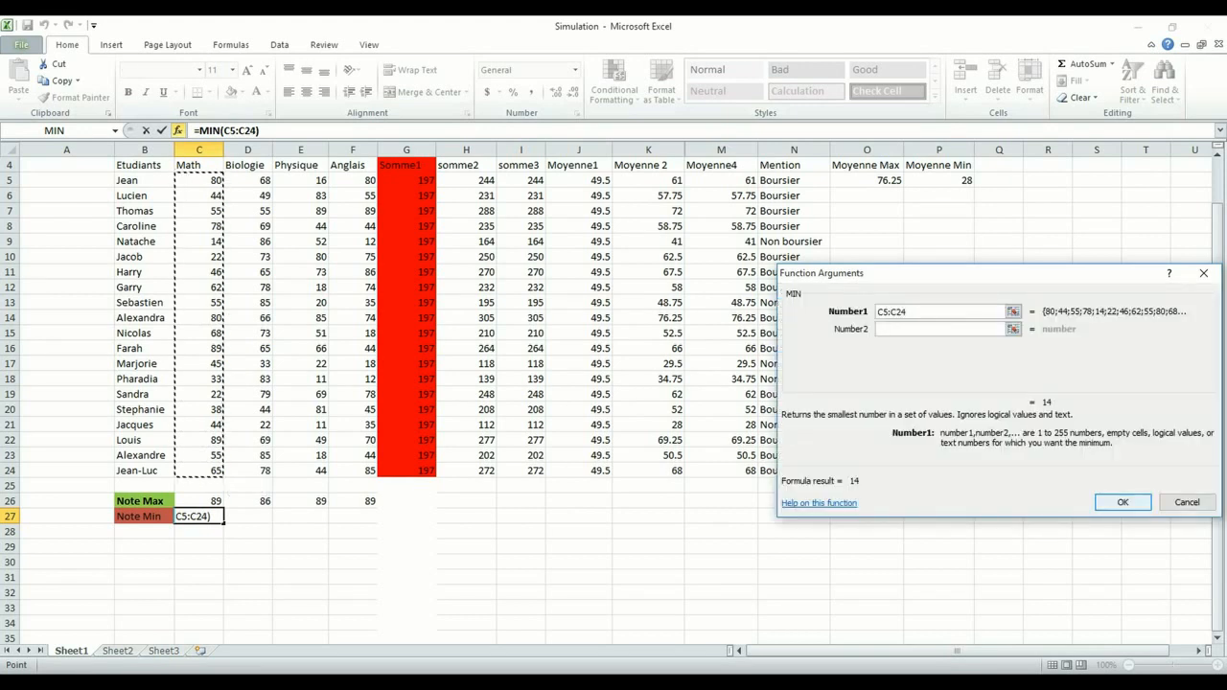
click(1123, 502)
click(247, 548)
- Copy the Note Min formula from C27 across the Biologie, Physique and Anglais columns to F27
click(199, 517)
drag(225, 524, 377, 523)
click(939, 486)
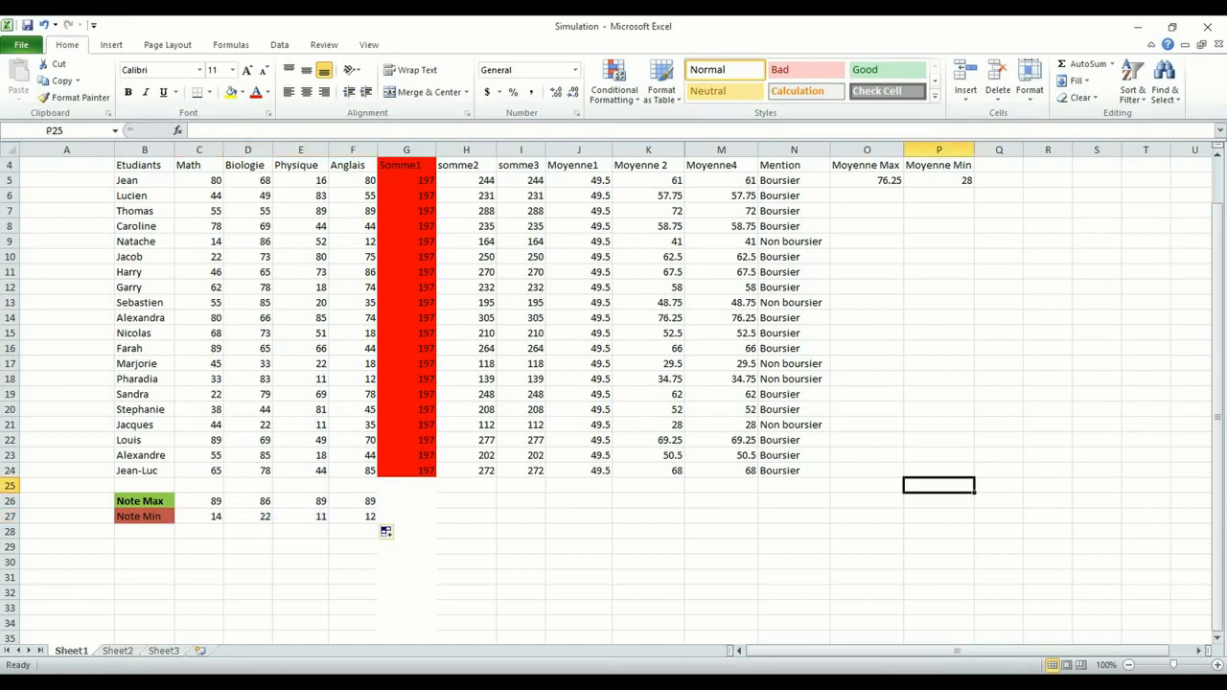